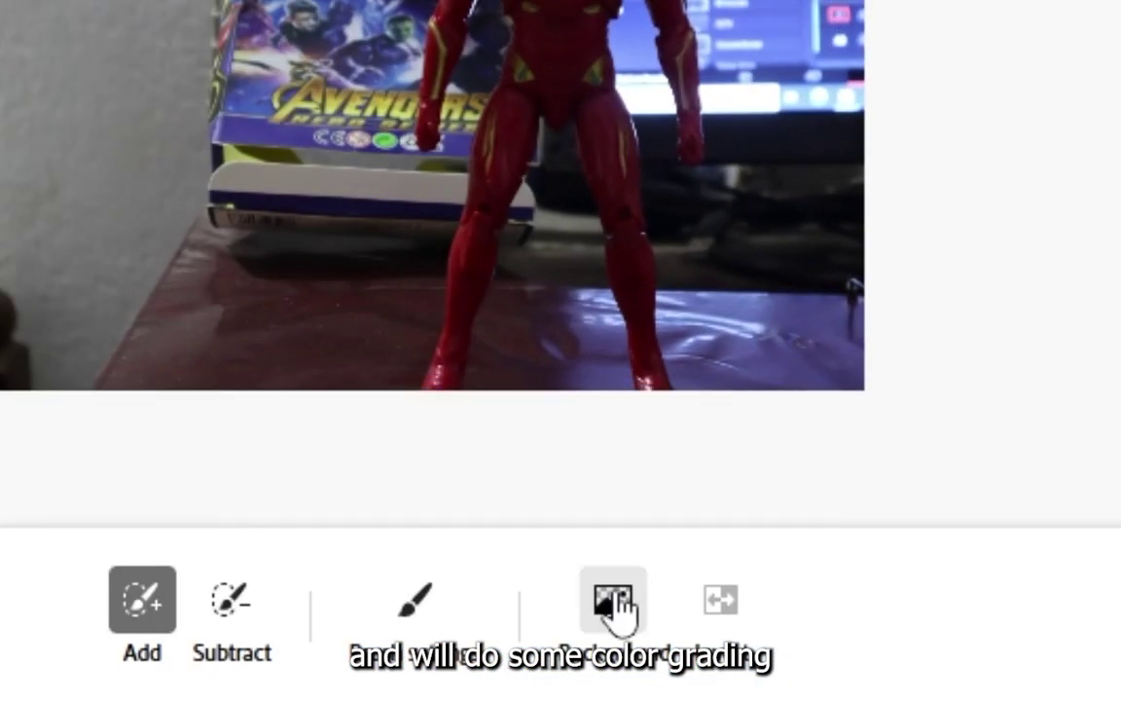
# Remove the room background from behind the Iron Man toy
pyautogui.click(635, 619)
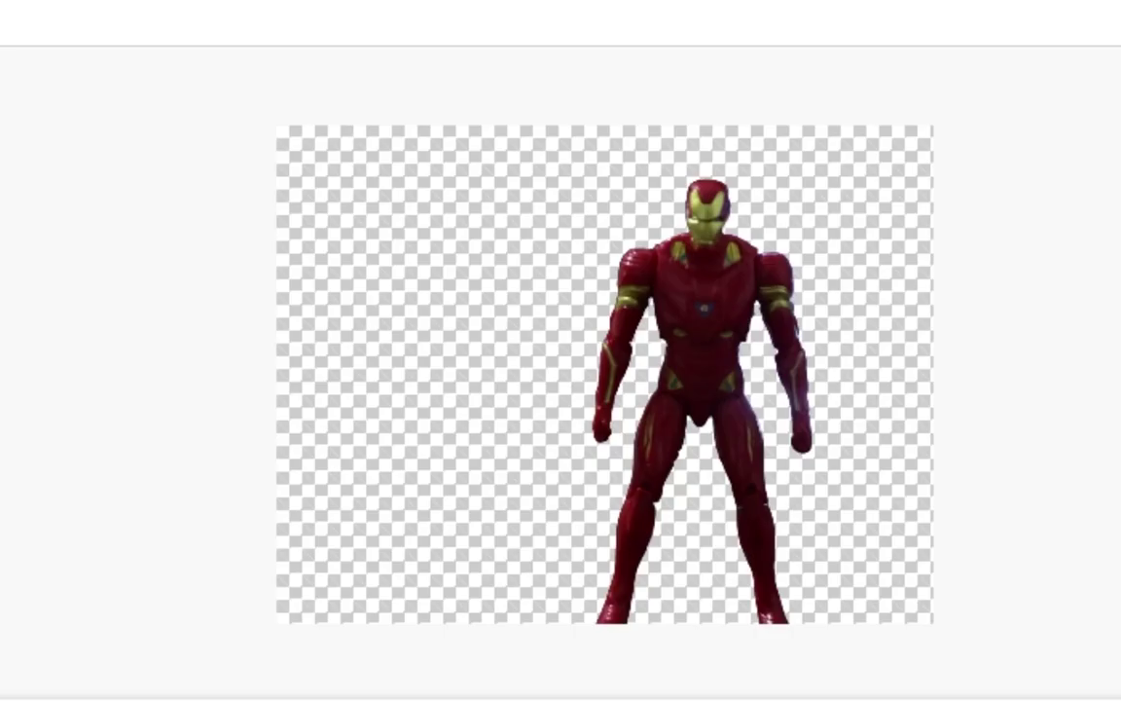
# Generate backdrops from 'avenger end game with tony stark home', preview them, and discard the room results
pyautogui.write('avenger end game with tony stark home')
pyautogui.click(819, 574)
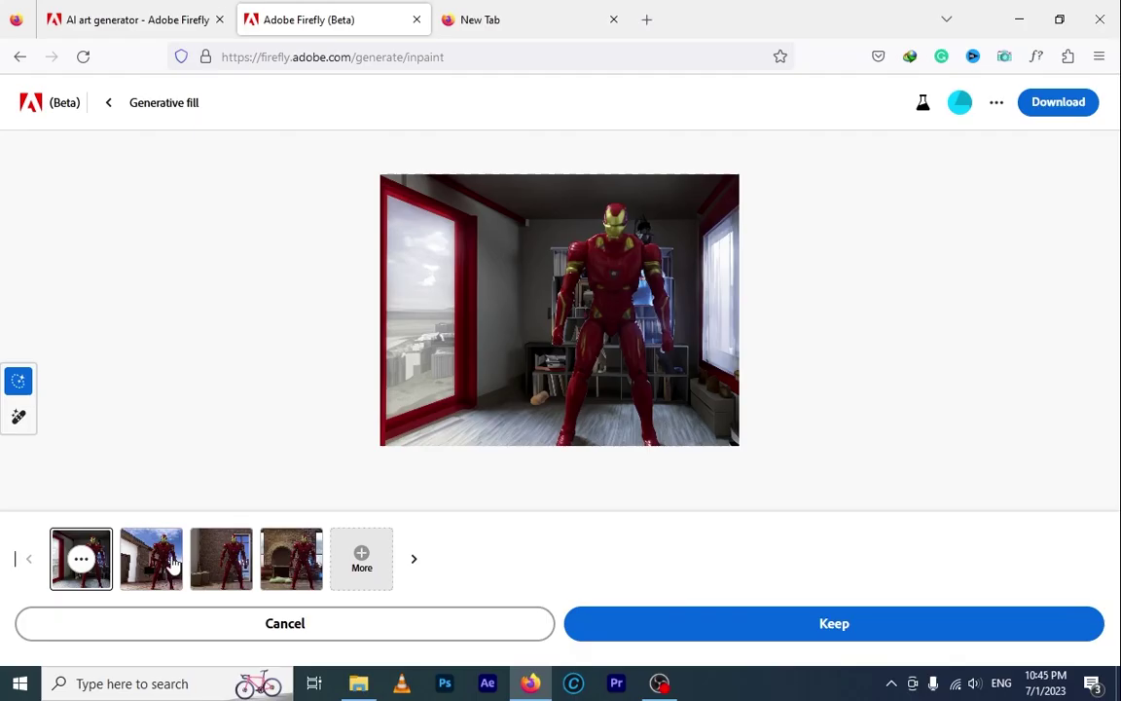
pyautogui.click(275, 523)
pyautogui.click(404, 526)
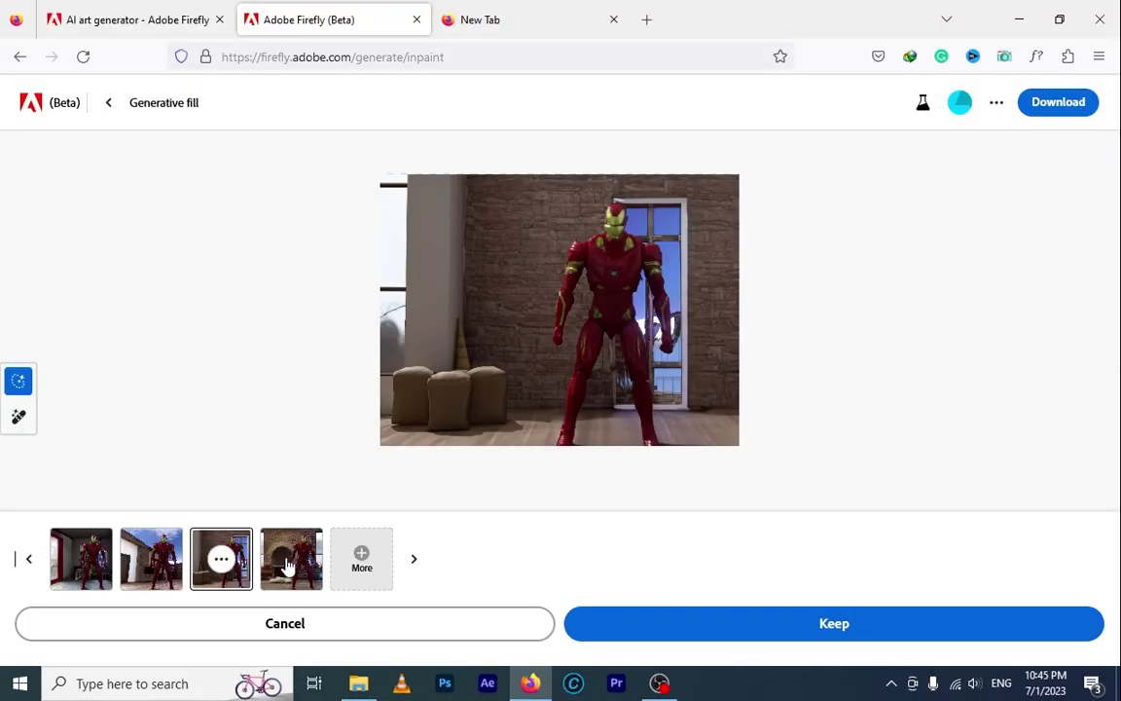
pyautogui.click(187, 502)
pyautogui.click(391, 572)
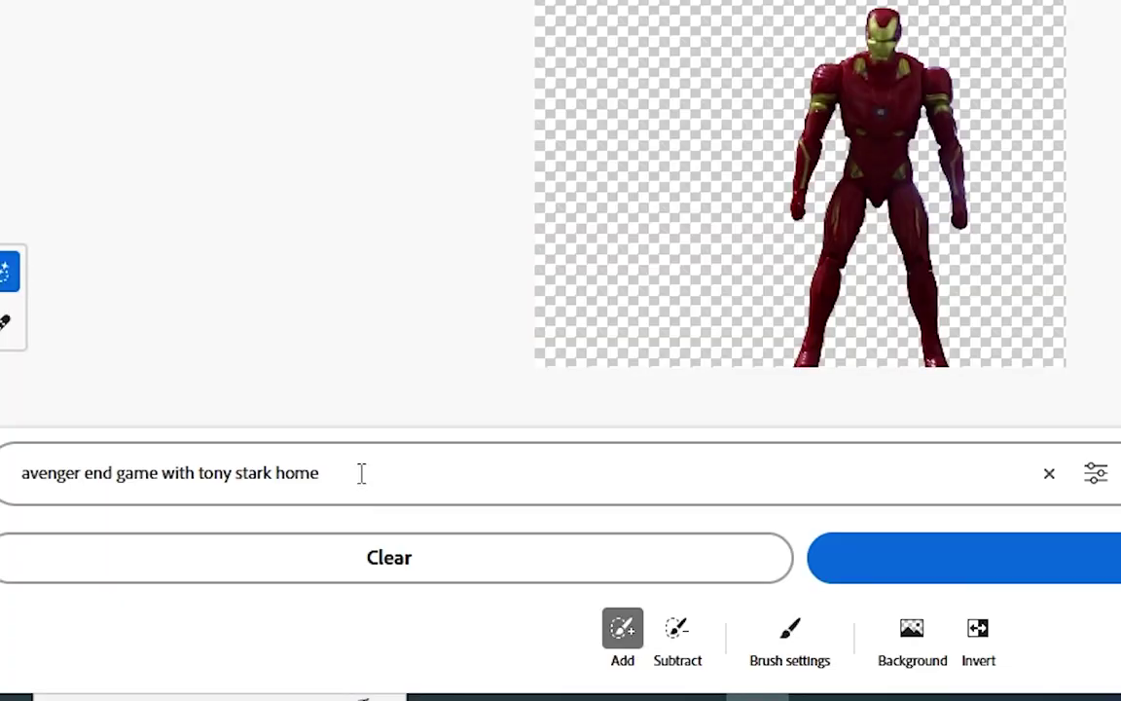
# Rewrite the prompt to an Avengers headquarters with flying Iron Man suits and generate city backgrounds
pyautogui.press('BackSpace')
pyautogui.press('BackSpace')
pyautogui.press('BackSpace')
pyautogui.write('s')
pyautogui.write('quarter in the background with iron man suits flyi')
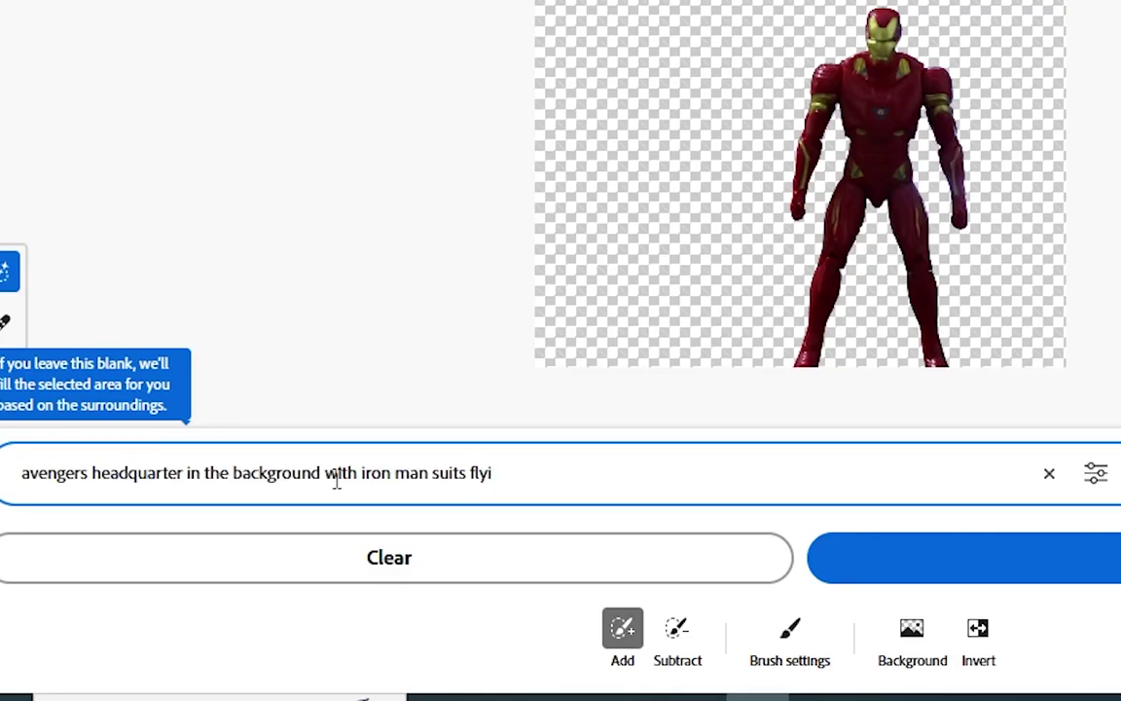
pyautogui.write('ng by')
pyautogui.click(708, 471)
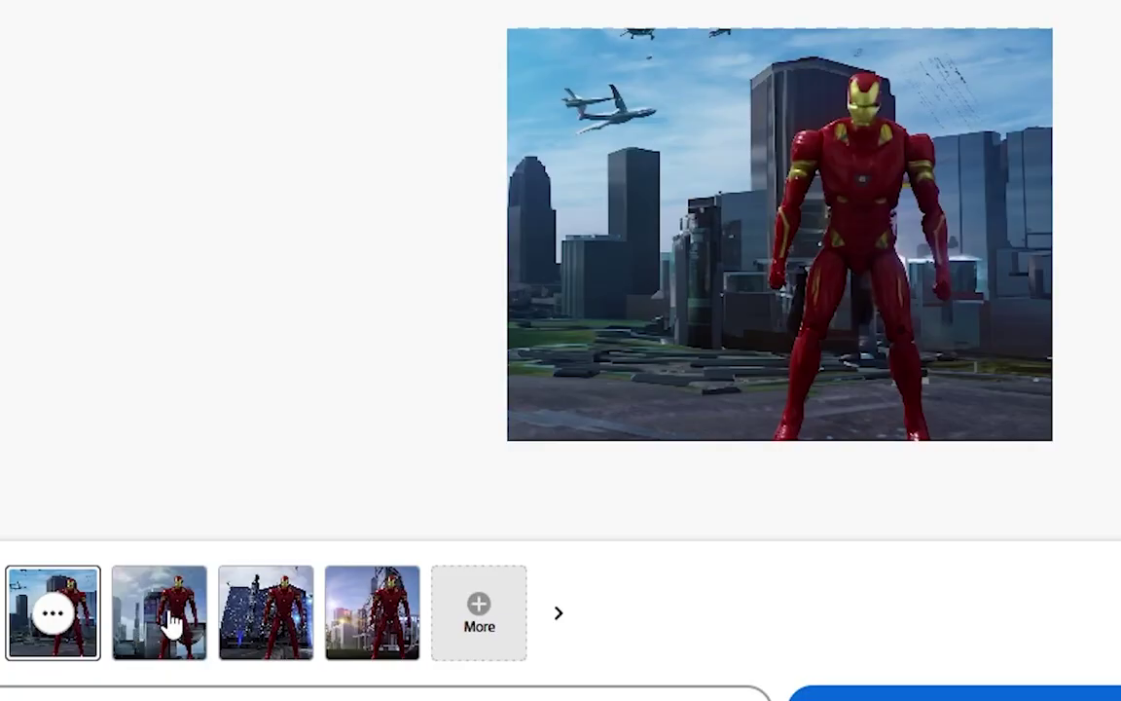
pyautogui.click(154, 564)
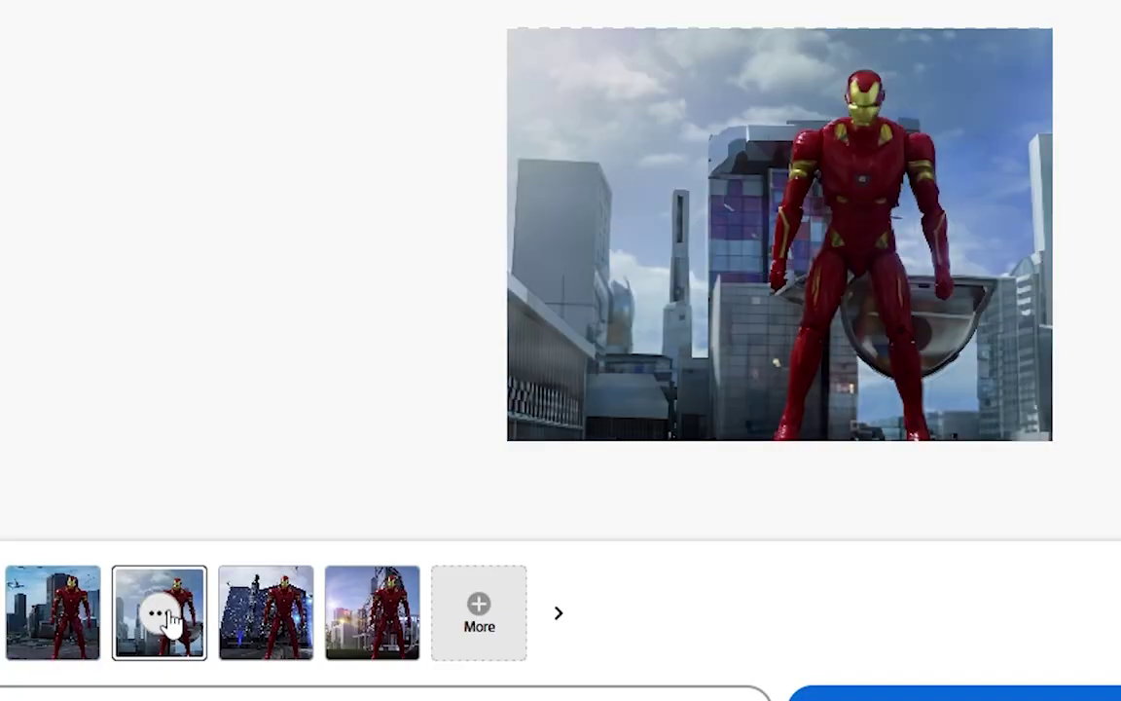
pyautogui.click(268, 611)
pyautogui.click(372, 613)
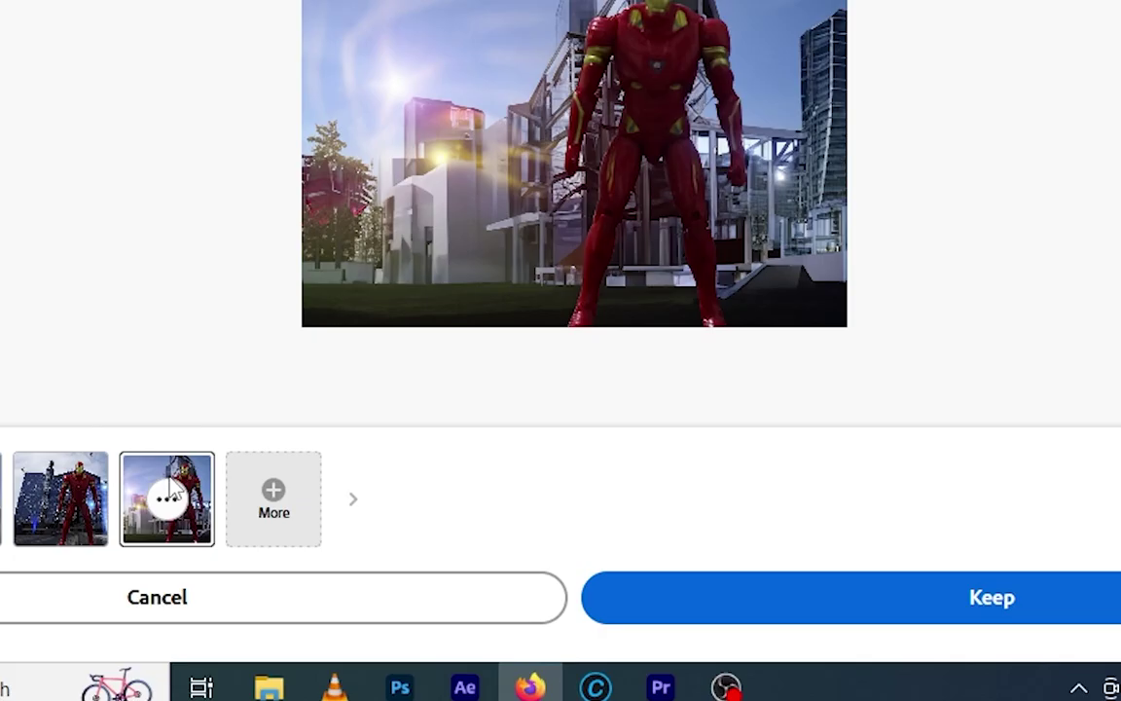
pyautogui.click(806, 603)
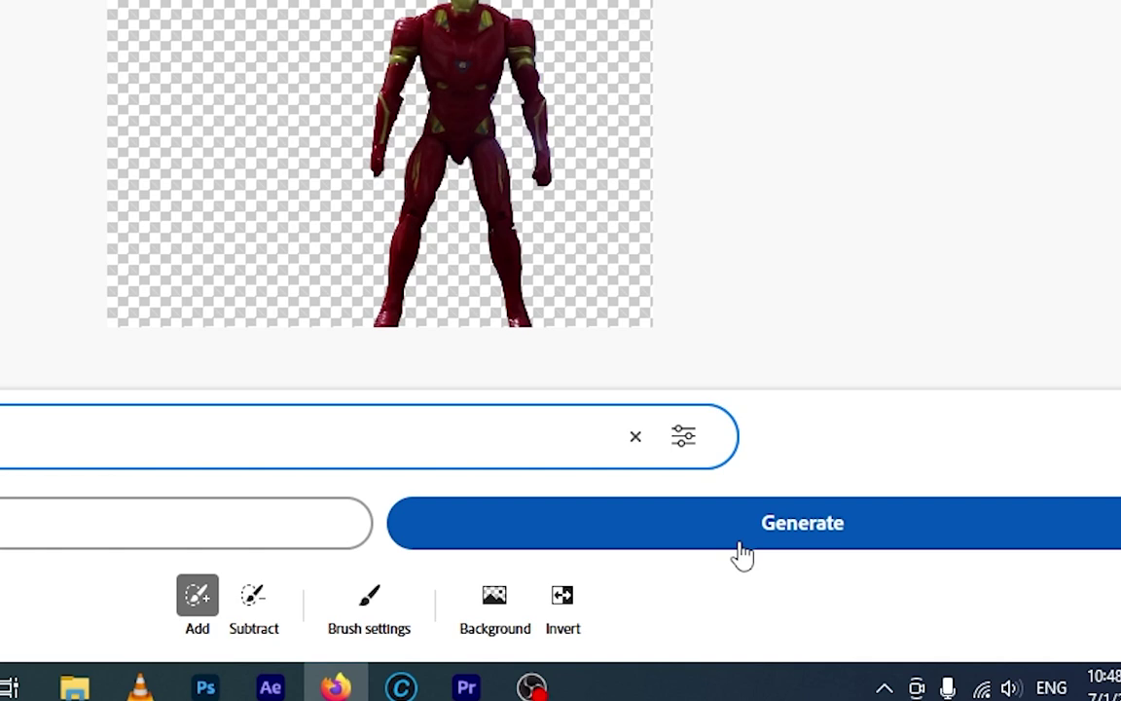
pyautogui.click(741, 548)
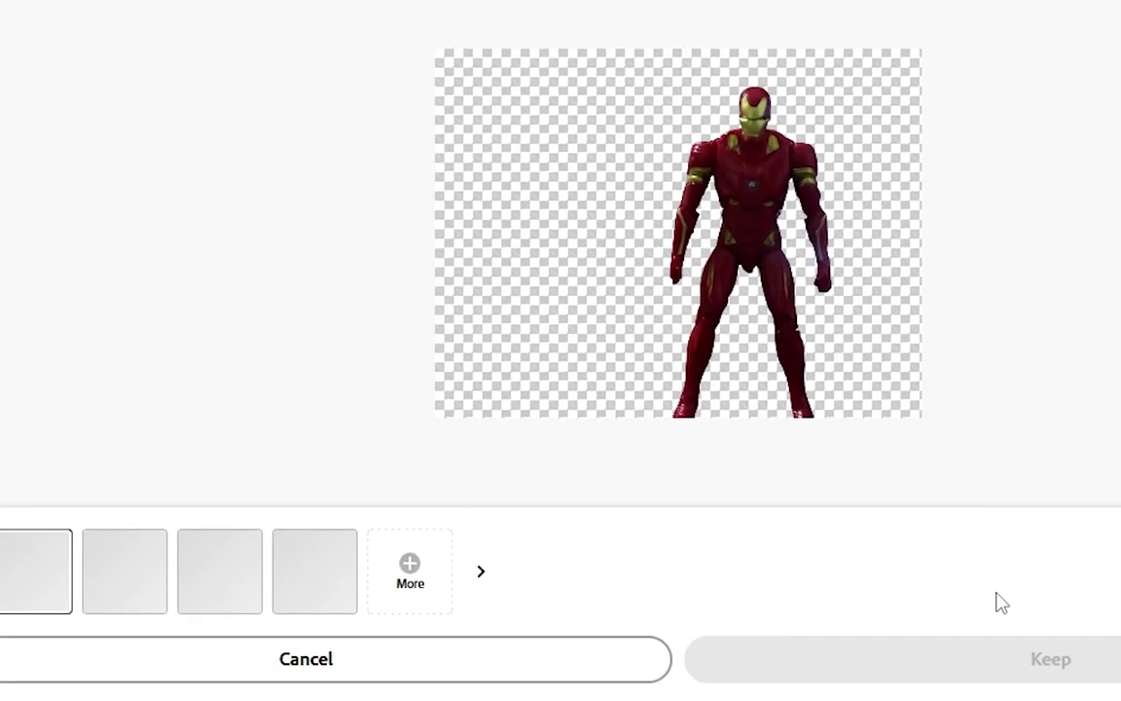
# Compare the new city variations and keep the dark stormy skyline
pyautogui.click(221, 560)
pyautogui.click(289, 570)
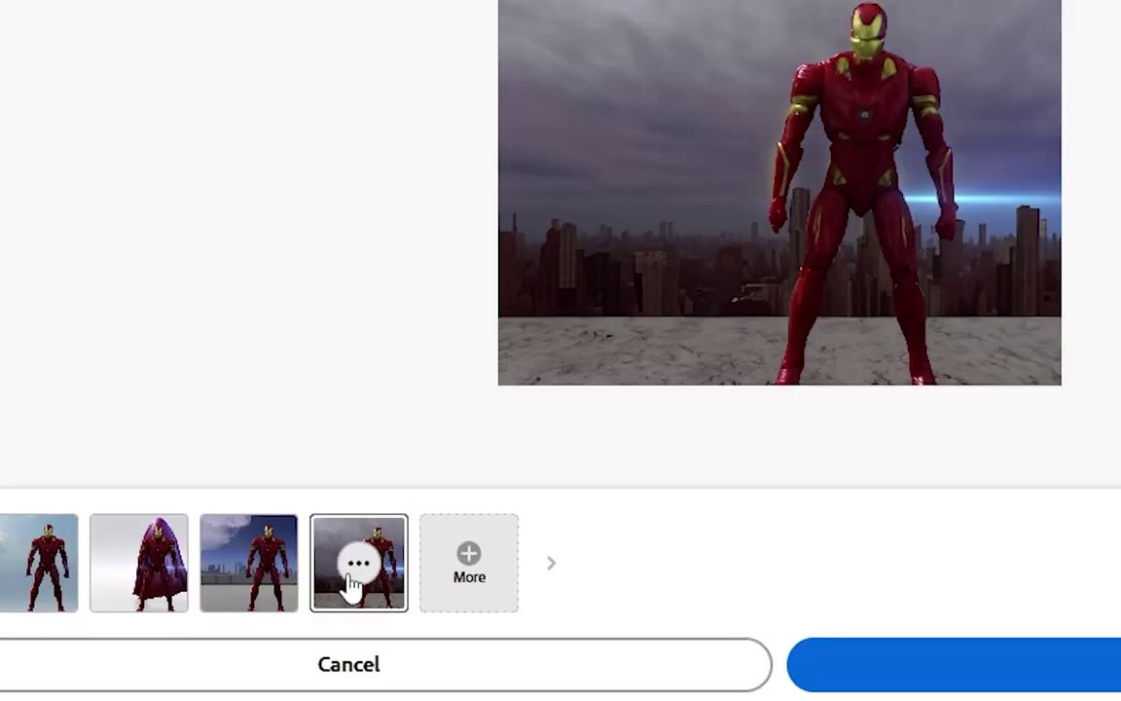
pyautogui.click(241, 564)
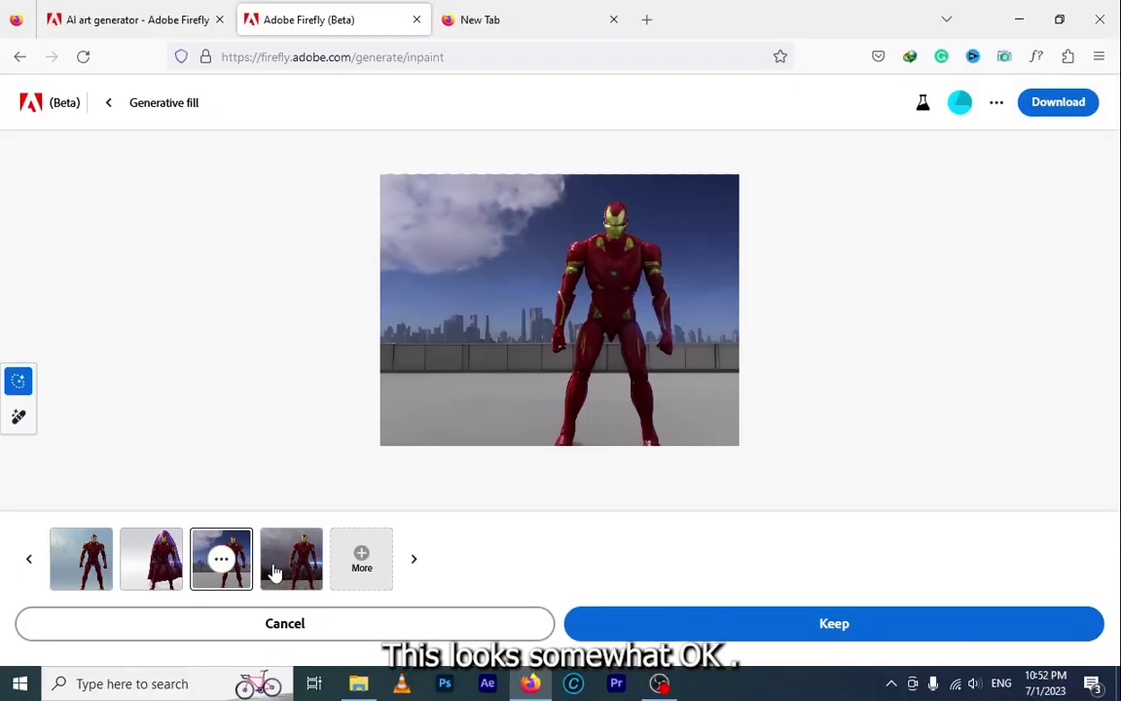
pyautogui.click(275, 572)
pyautogui.click(834, 623)
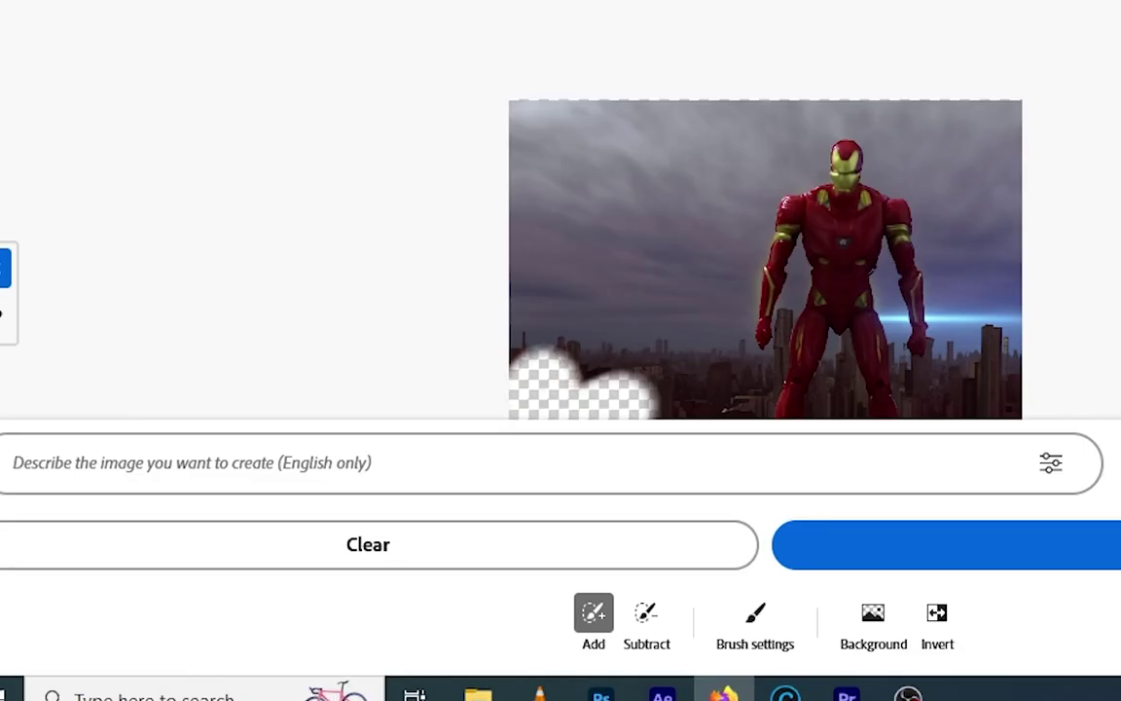
# Erase a strip down the image's left side and begin a futuristic tower fill prompt
pyautogui.moveTo(550, 380); pyautogui.dragTo(550, 136)
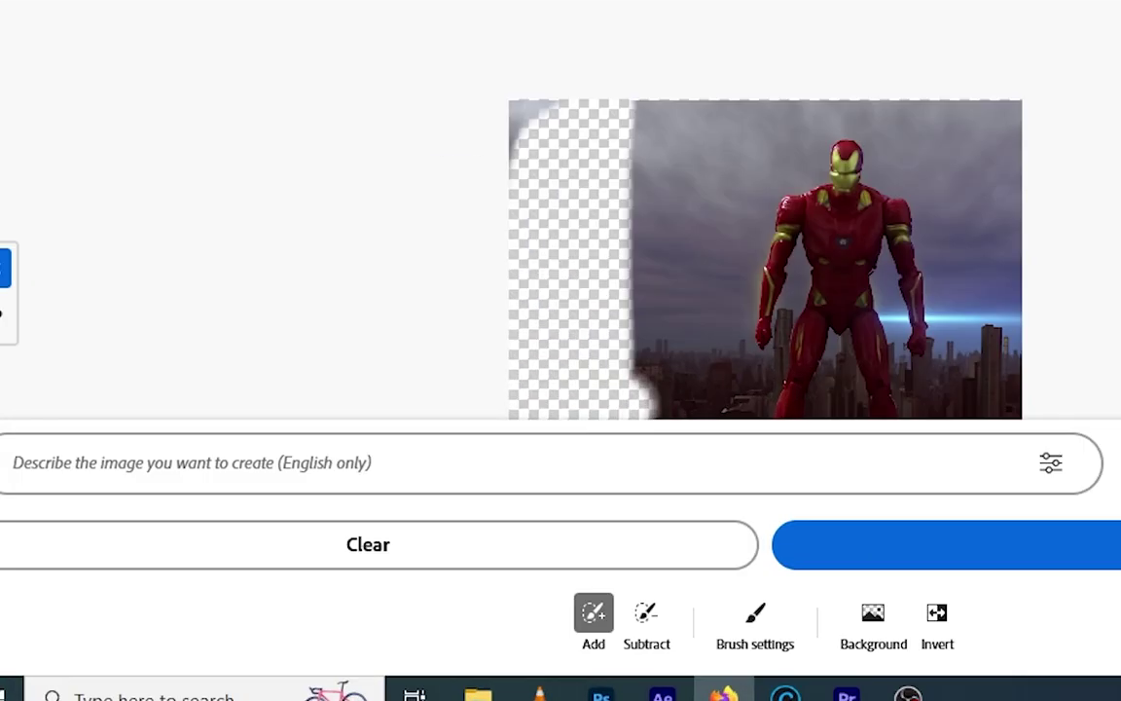
pyautogui.click(295, 516)
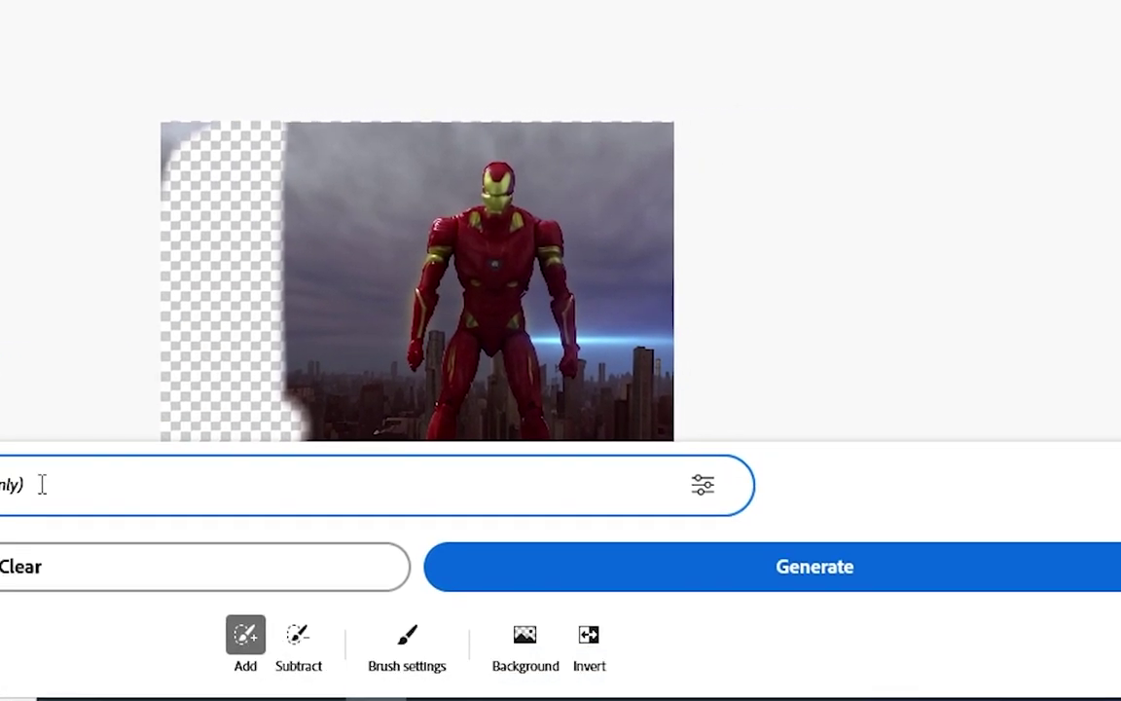
pyautogui.write('fut')
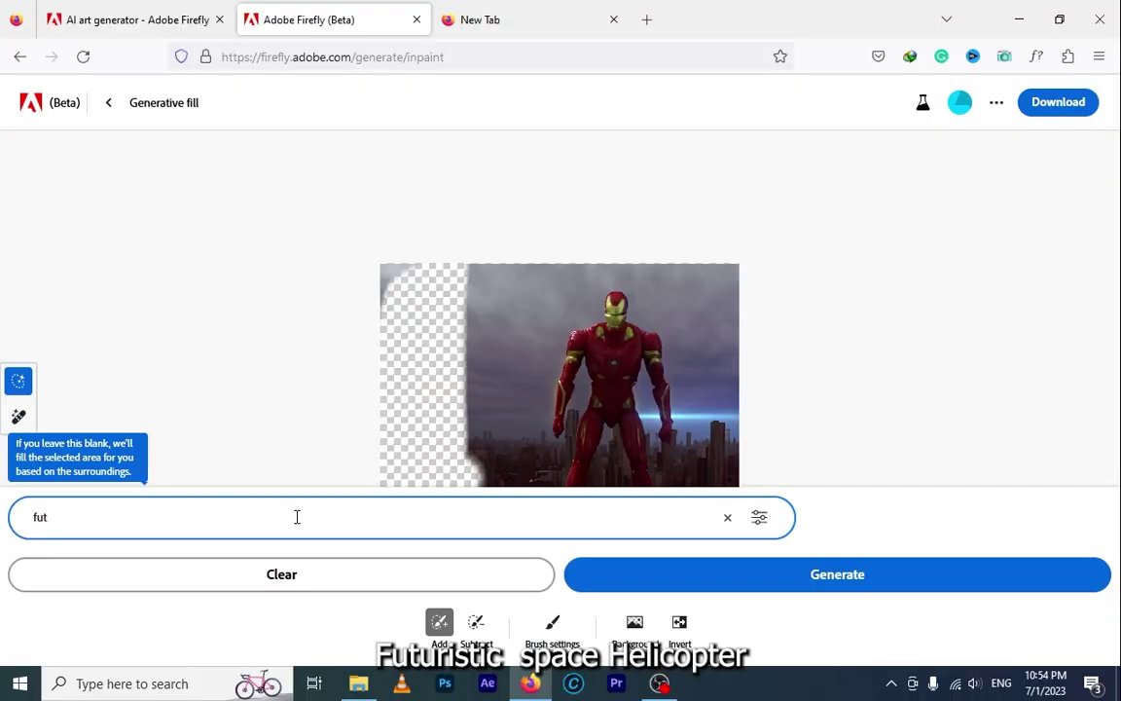
pyautogui.write('ce h')
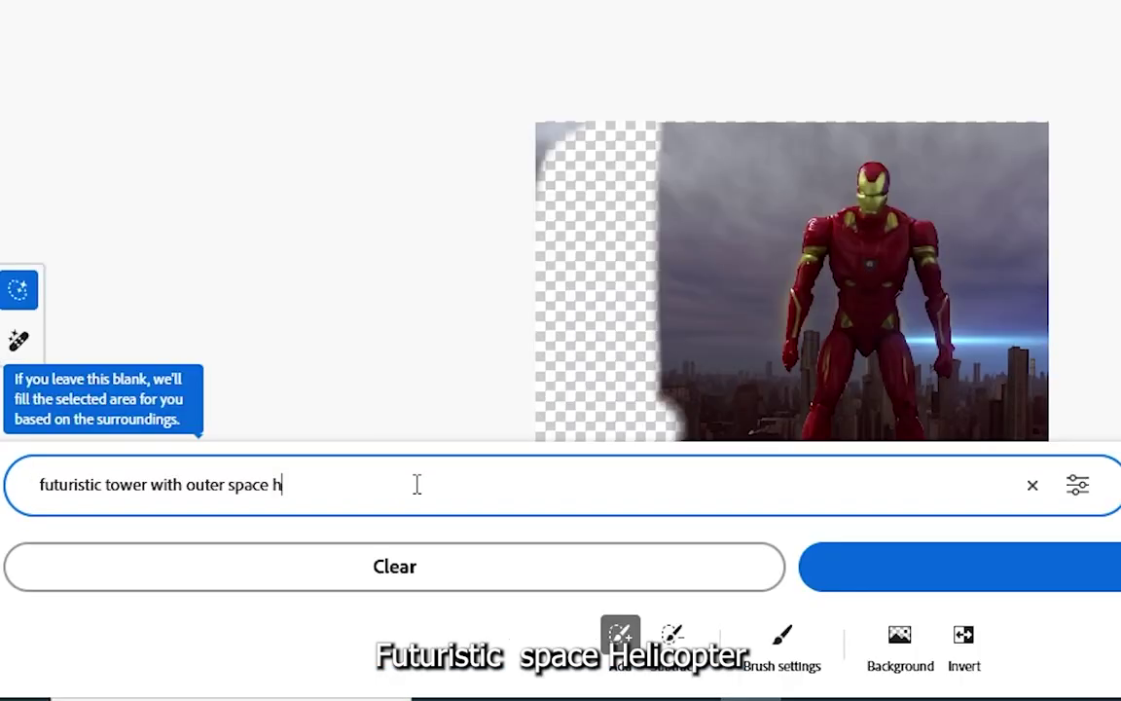
pyautogui.write('elipcop')
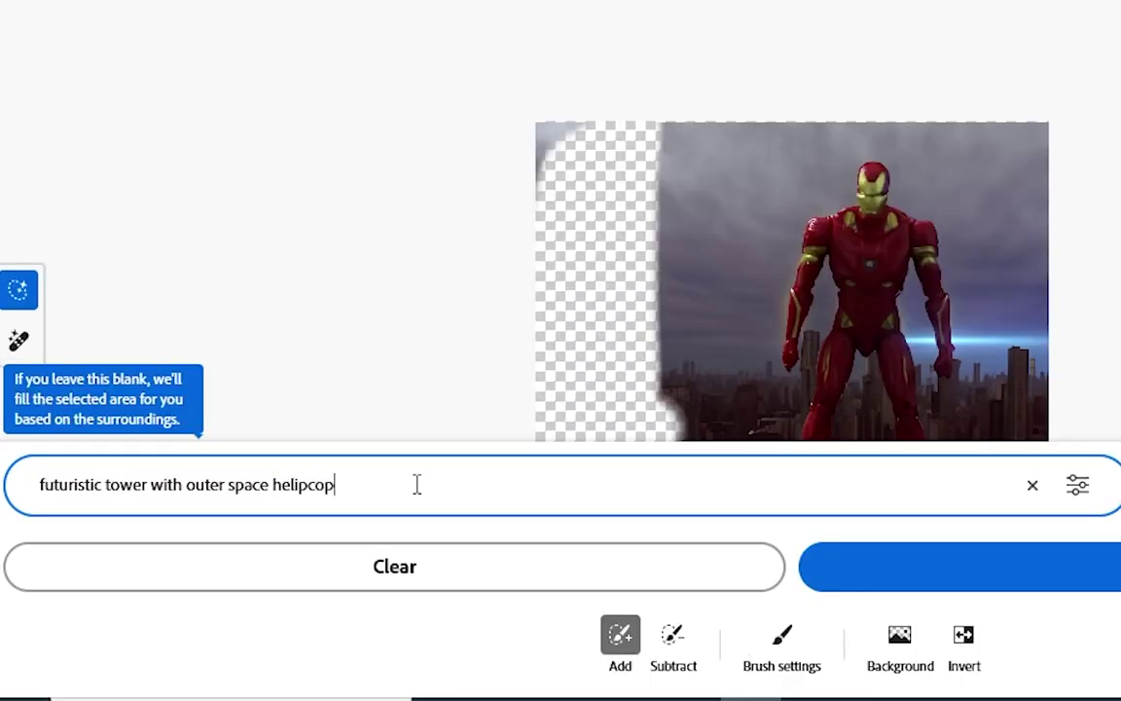
pyautogui.write('rs')
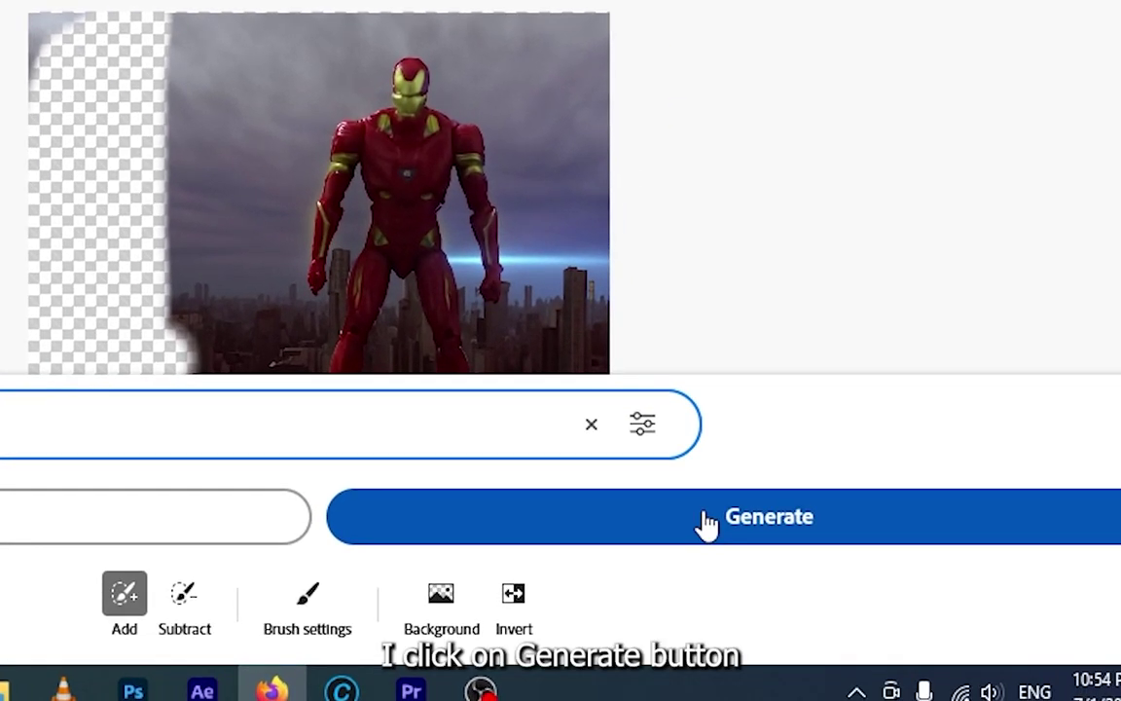
# Generate tower fills for the erased strip and preview the first sets of variations
pyautogui.click(859, 600)
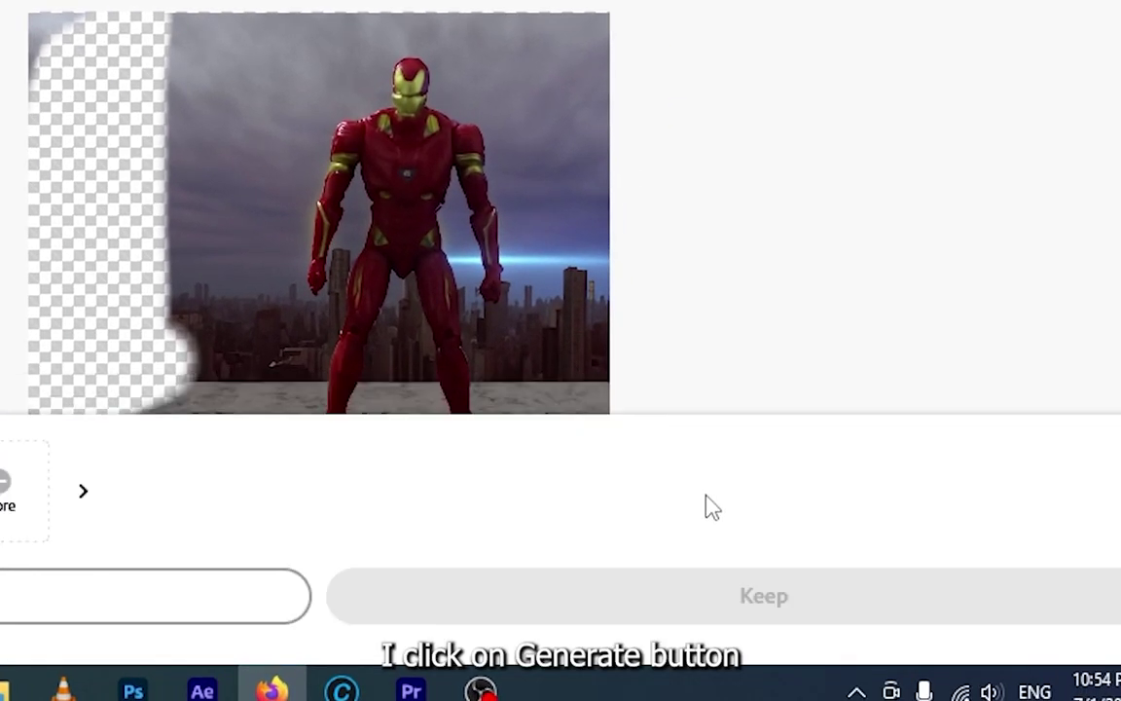
pyautogui.click(291, 559)
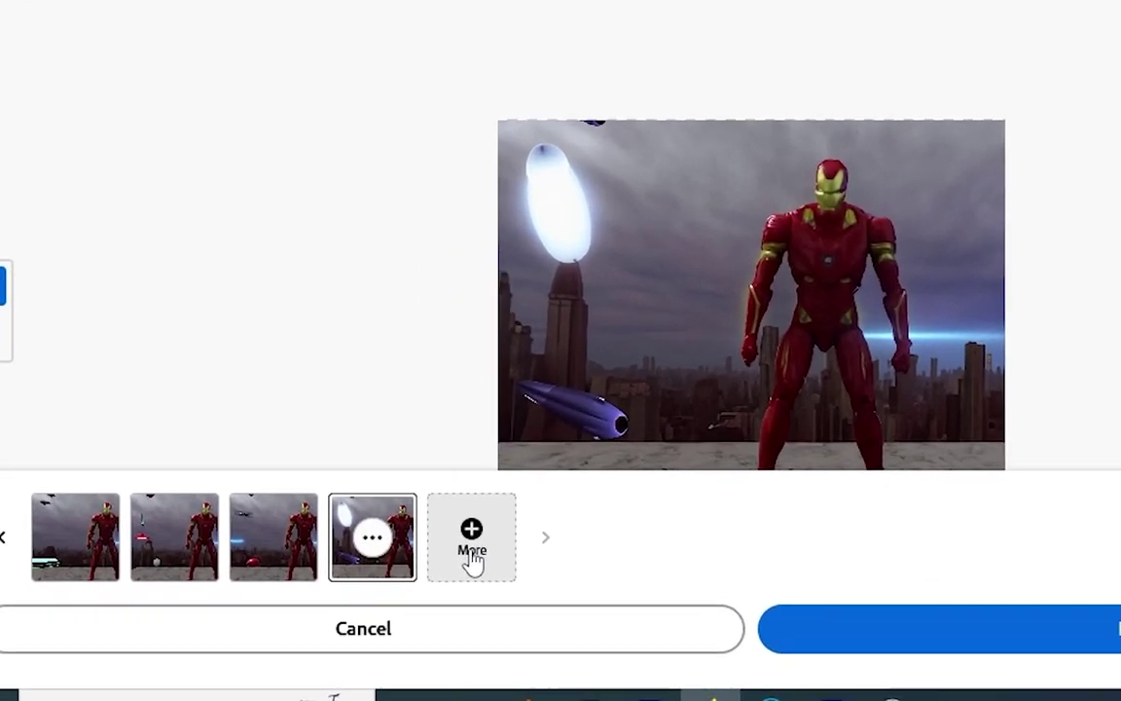
pyautogui.click(360, 565)
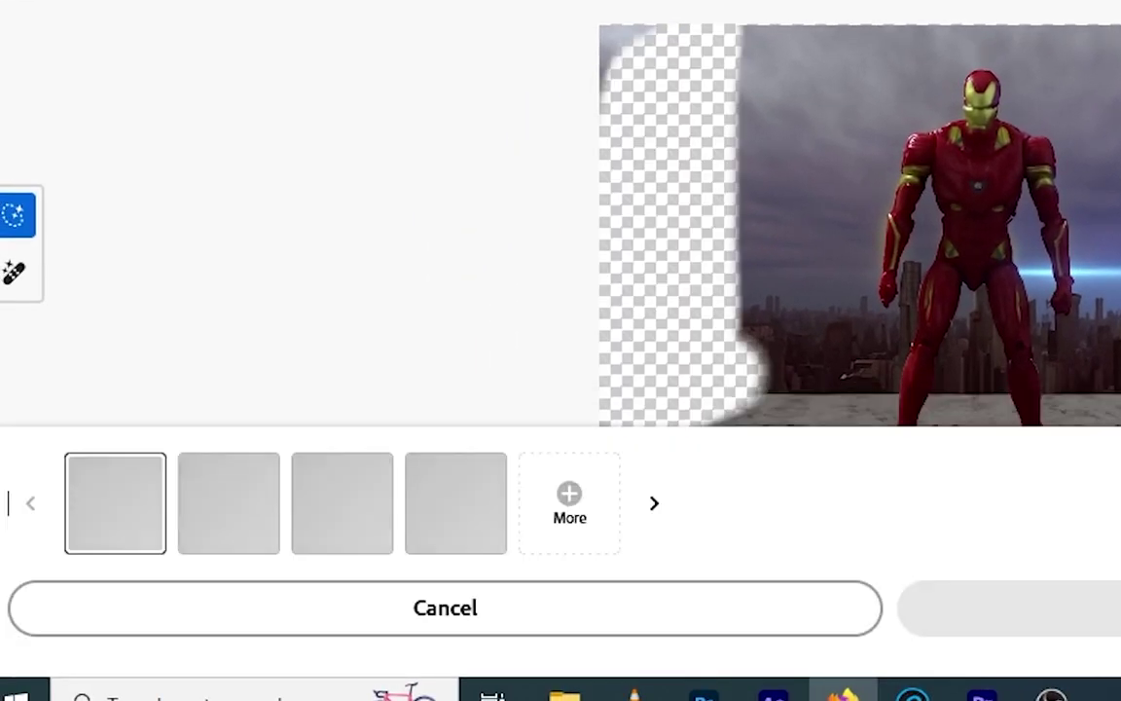
pyautogui.click(258, 501)
pyautogui.click(309, 501)
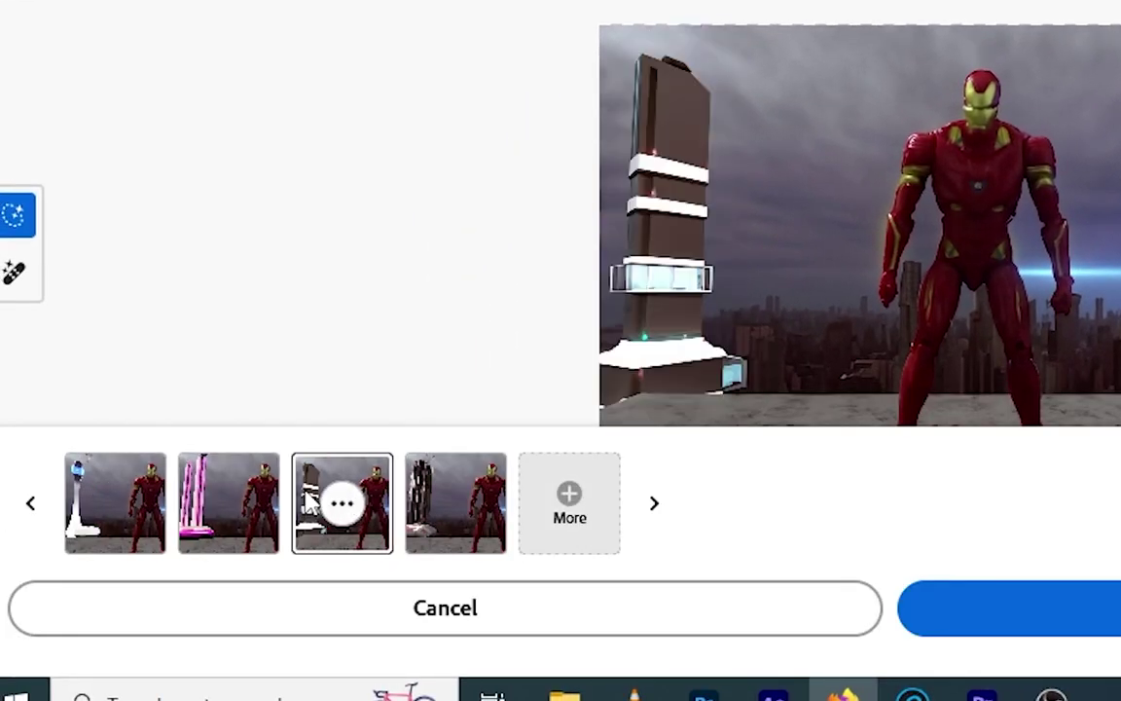
pyautogui.click(453, 502)
# Request more tower fills and compare the white pillars and thin spires options
pyautogui.click(361, 566)
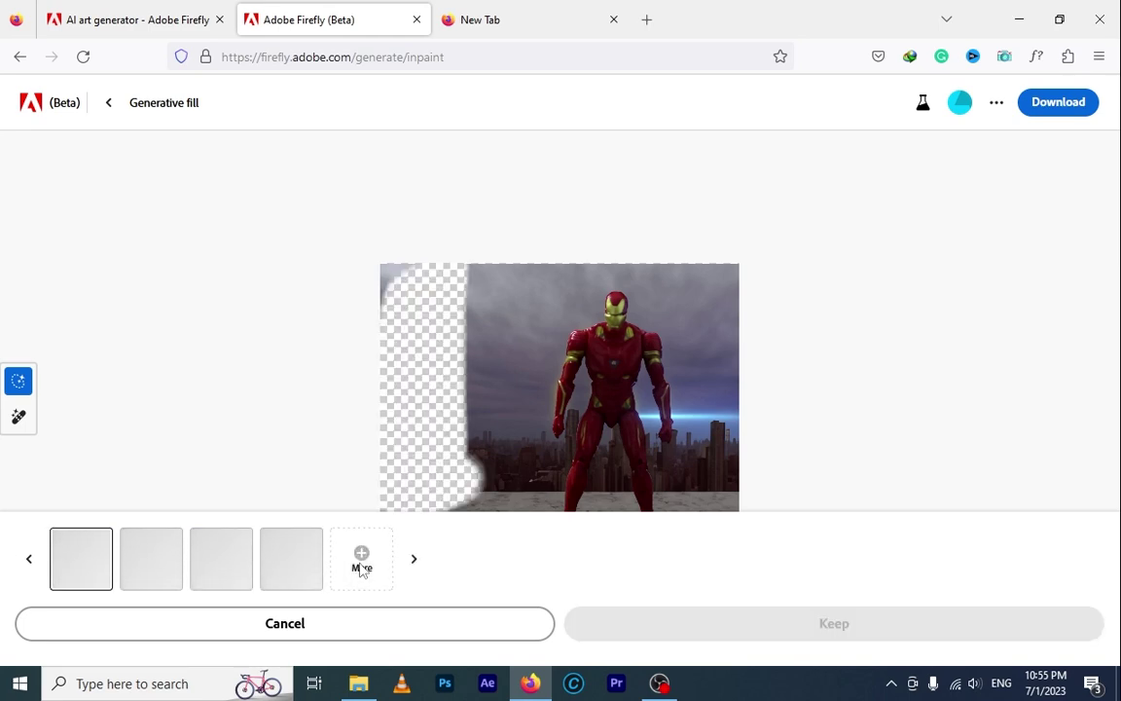
pyautogui.click(151, 558)
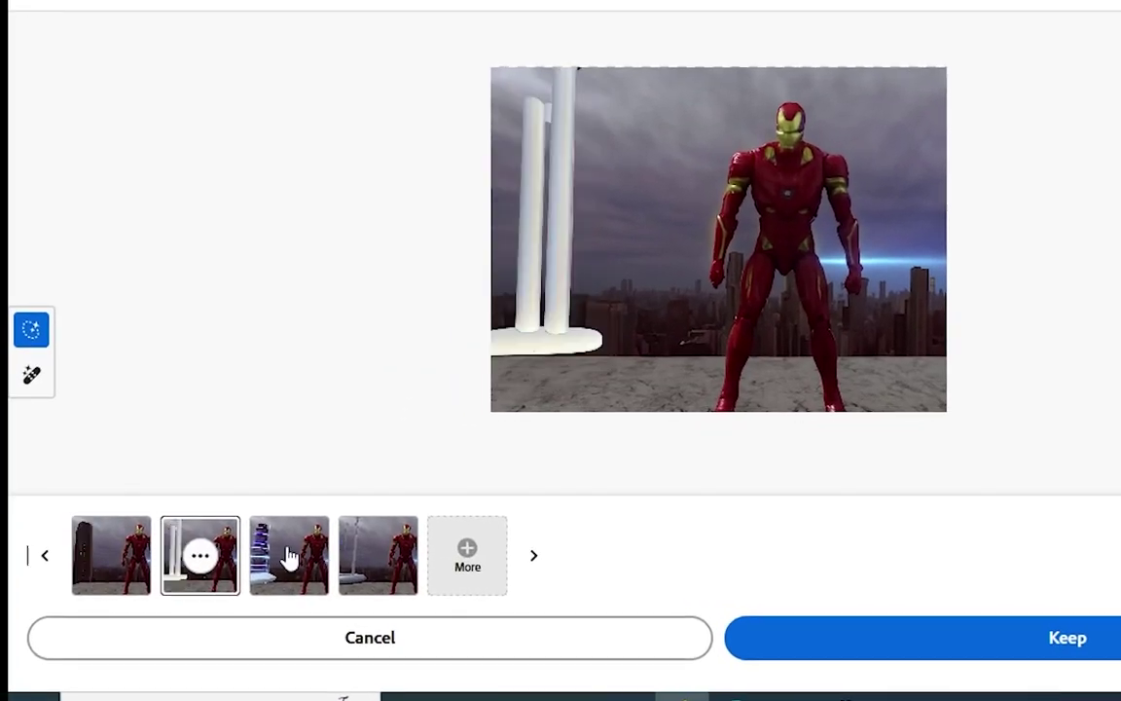
pyautogui.click(289, 556)
pyautogui.click(387, 557)
pyautogui.click(530, 557)
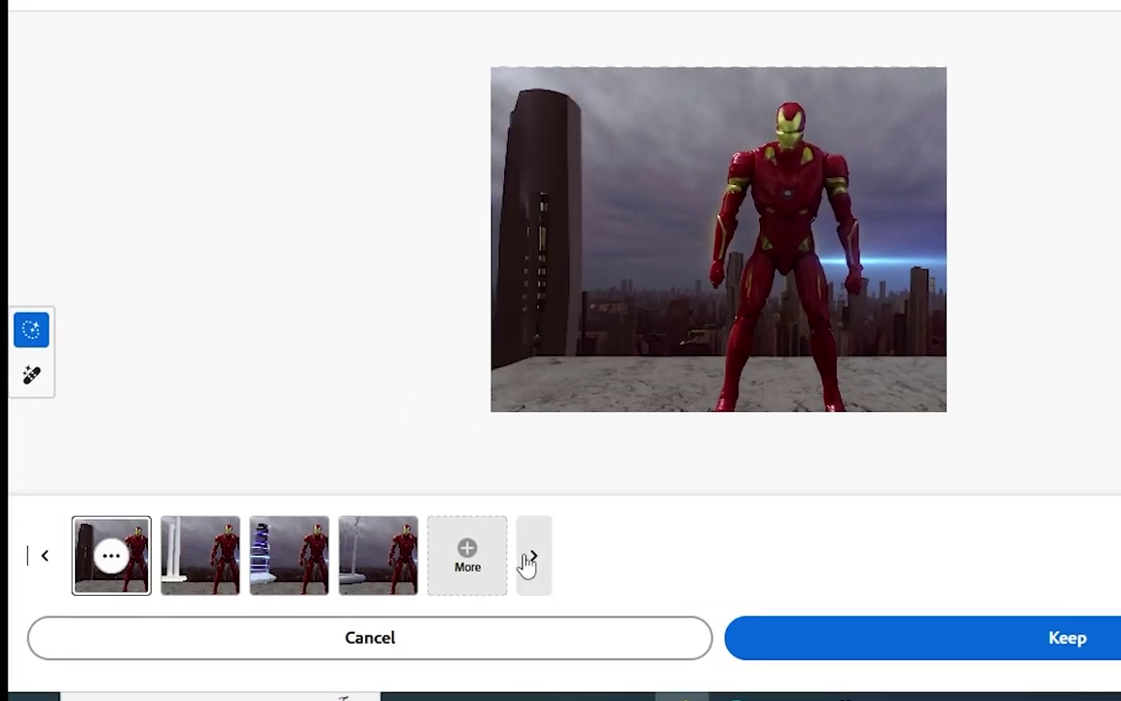
pyautogui.click(465, 554)
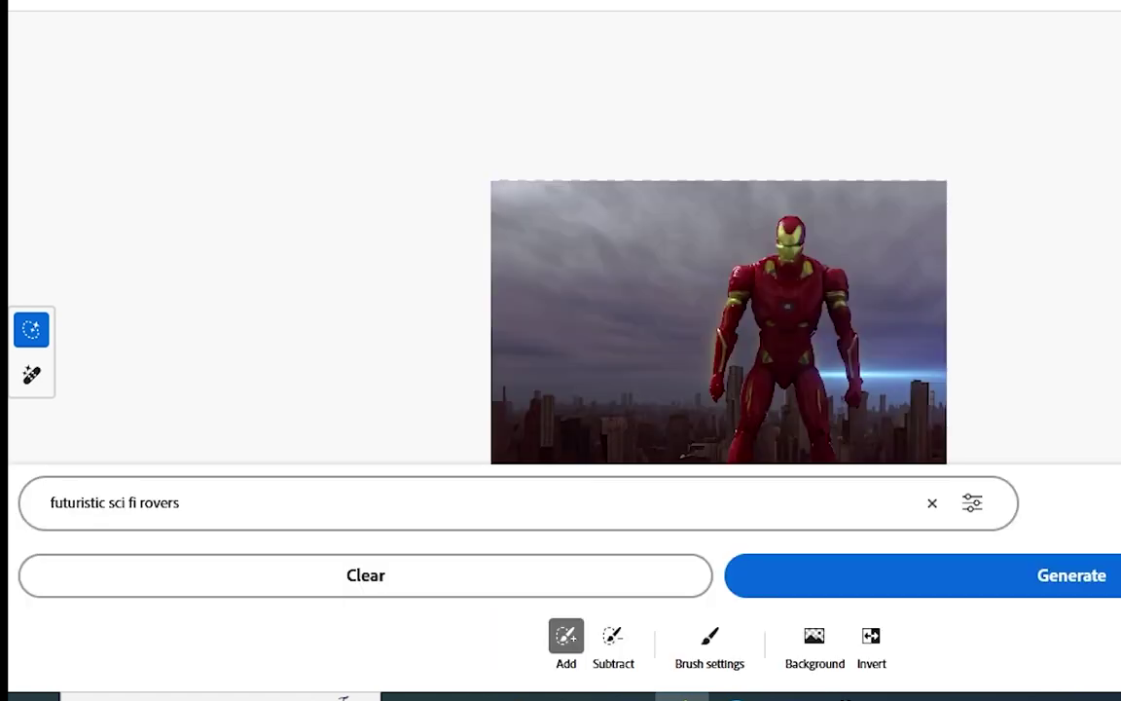
# Erase a top-left sky patch and generate 'futuristic sci fi rovers' fills for it
pyautogui.moveTo(516, 254); pyautogui.dragTo(603, 214)
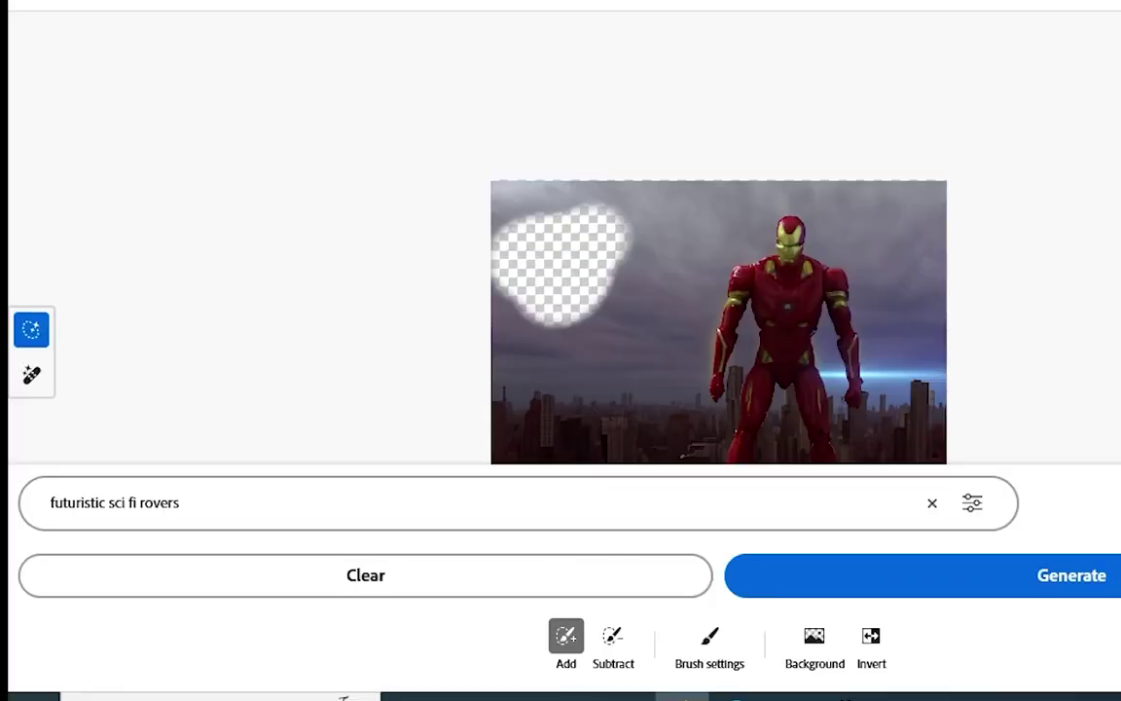
pyautogui.moveTo(399, 362); pyautogui.dragTo(467, 374)
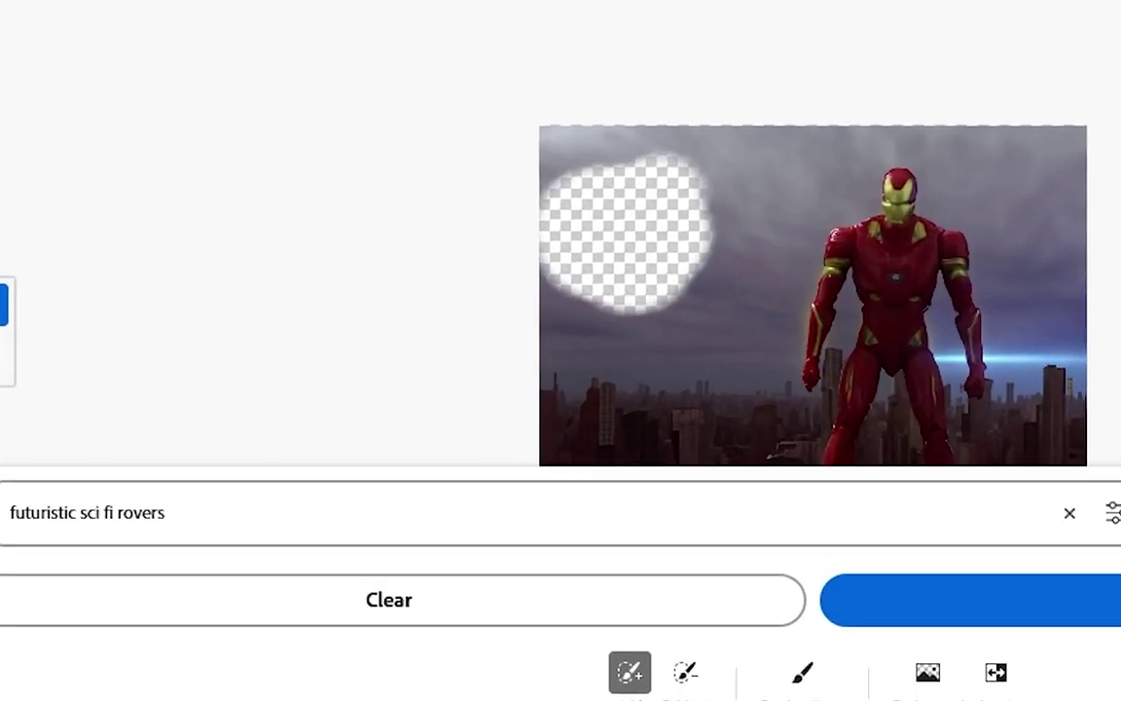
pyautogui.click(254, 499)
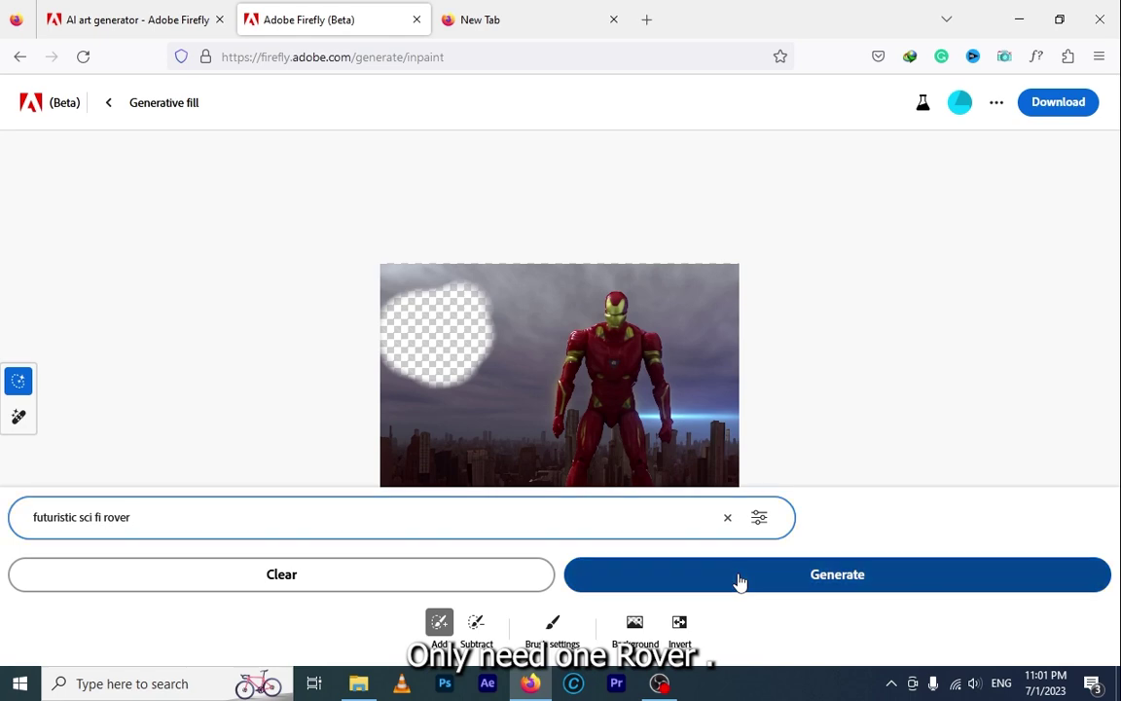
pyautogui.click(737, 583)
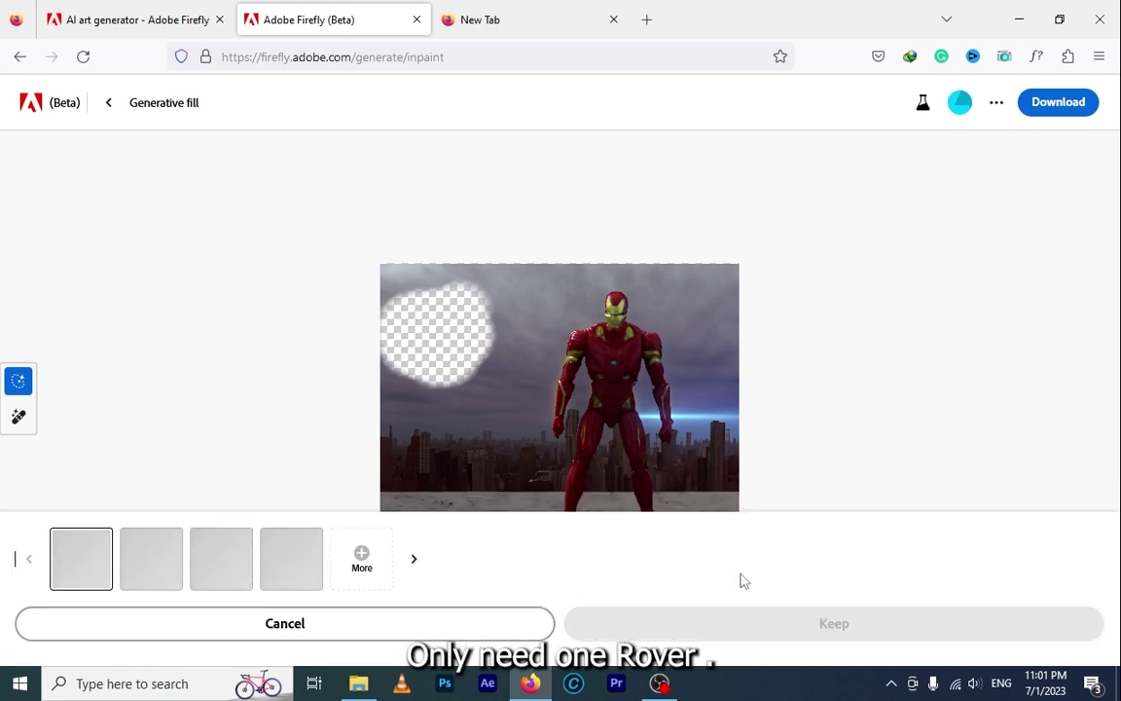
# Preview each rover variation and request more options
pyautogui.press('Right')
pyautogui.click(81, 560)
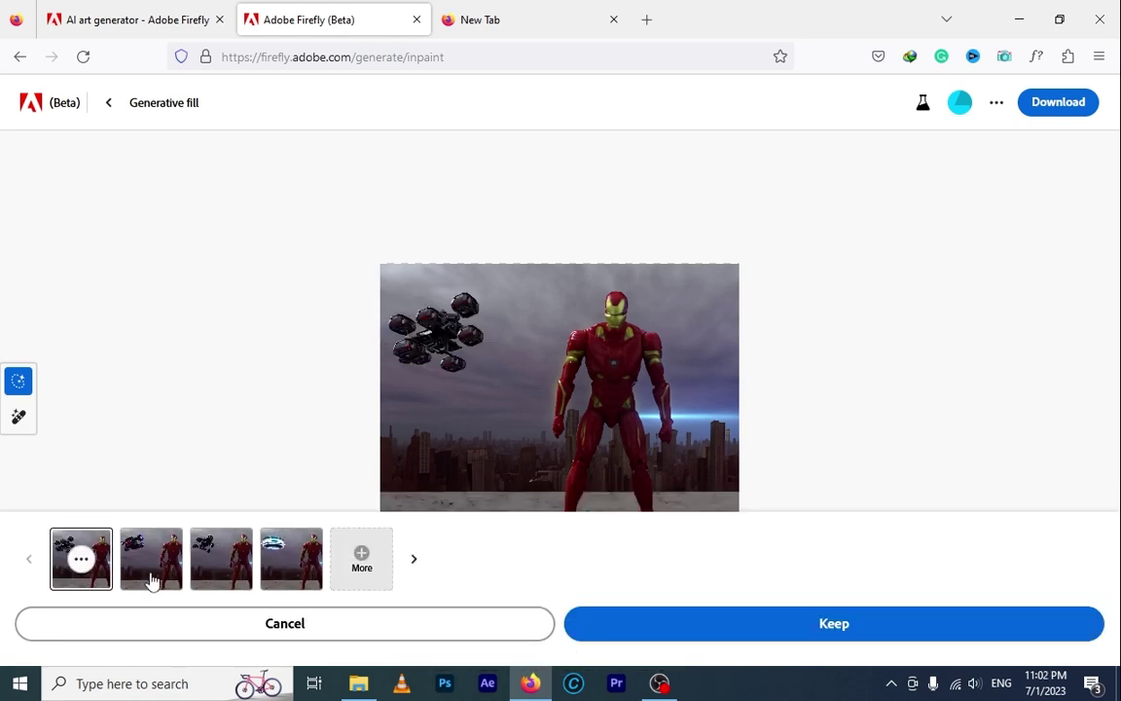
pyautogui.click(150, 560)
pyautogui.click(221, 559)
pyautogui.click(291, 560)
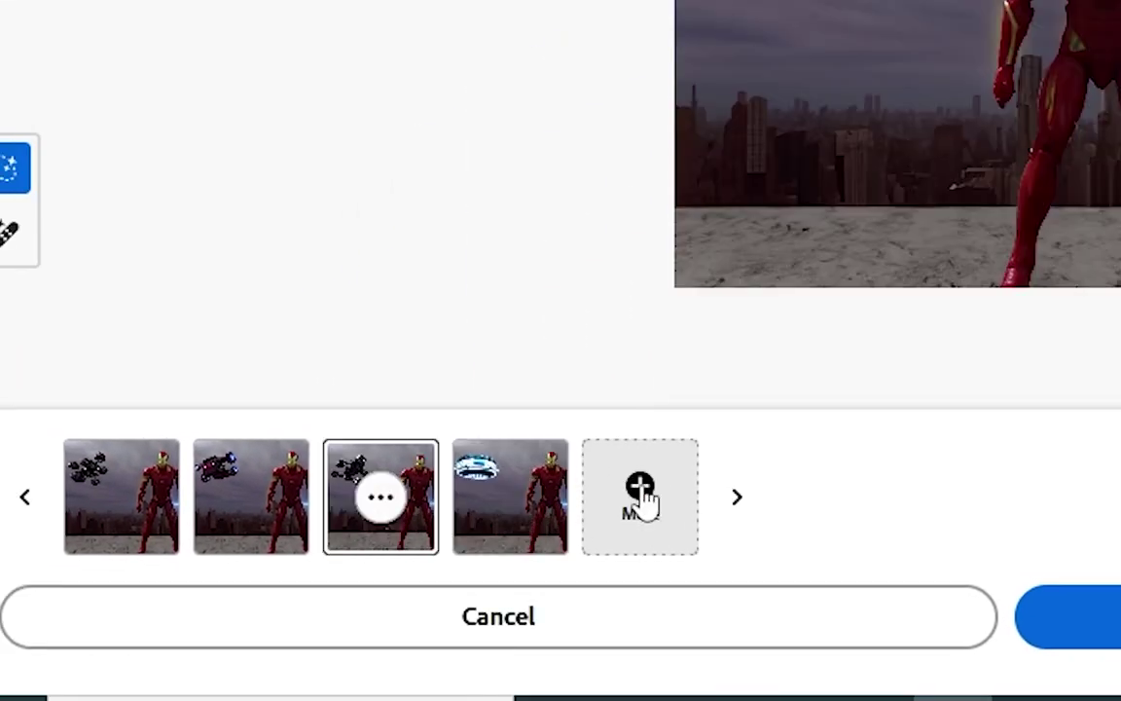
pyautogui.click(666, 530)
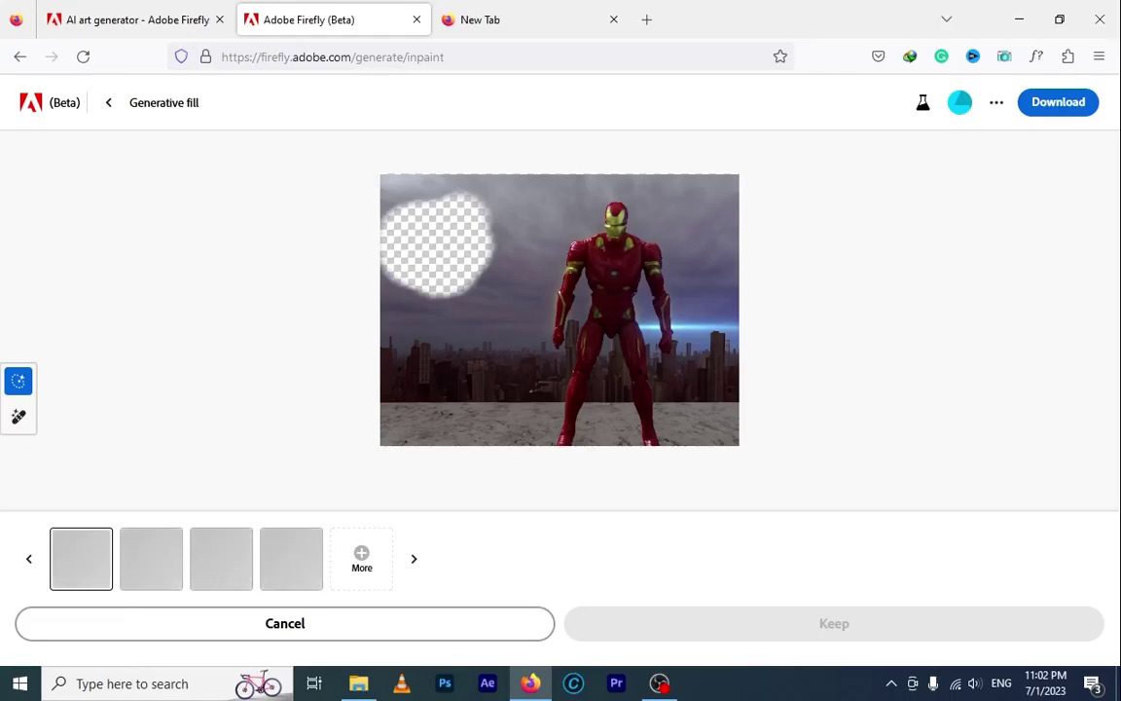
# Keep the third rover variation in the image and start the download
pyautogui.click(221, 560)
pyautogui.click(291, 561)
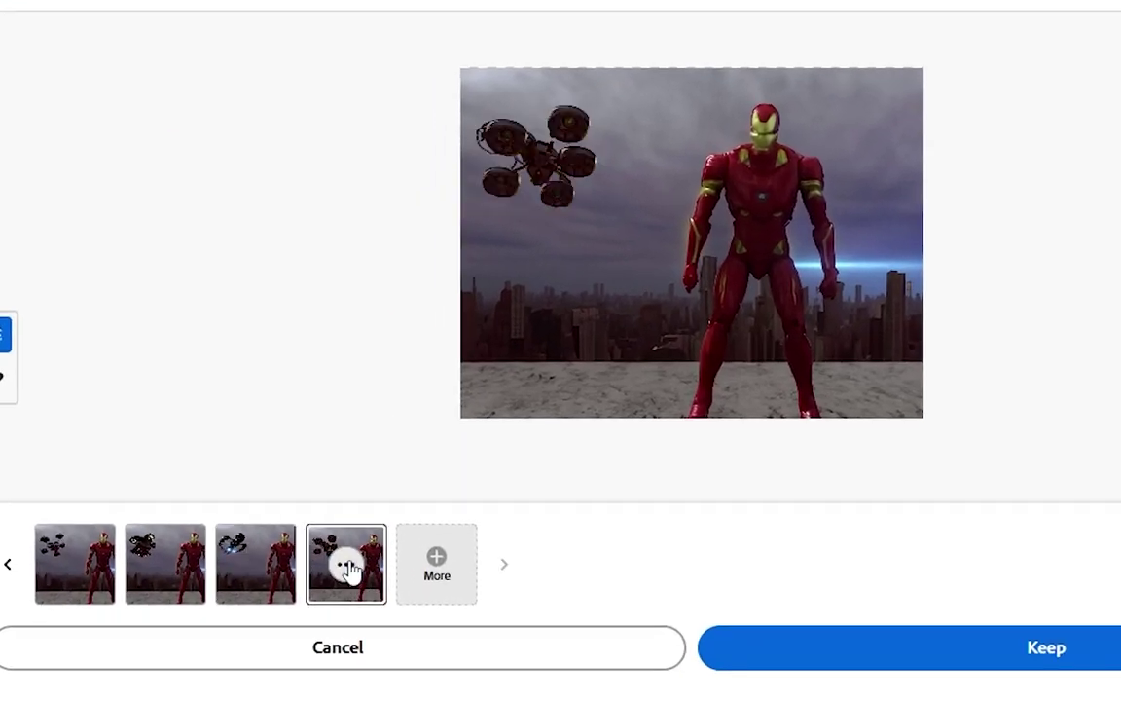
pyautogui.click(249, 568)
pyautogui.click(1046, 647)
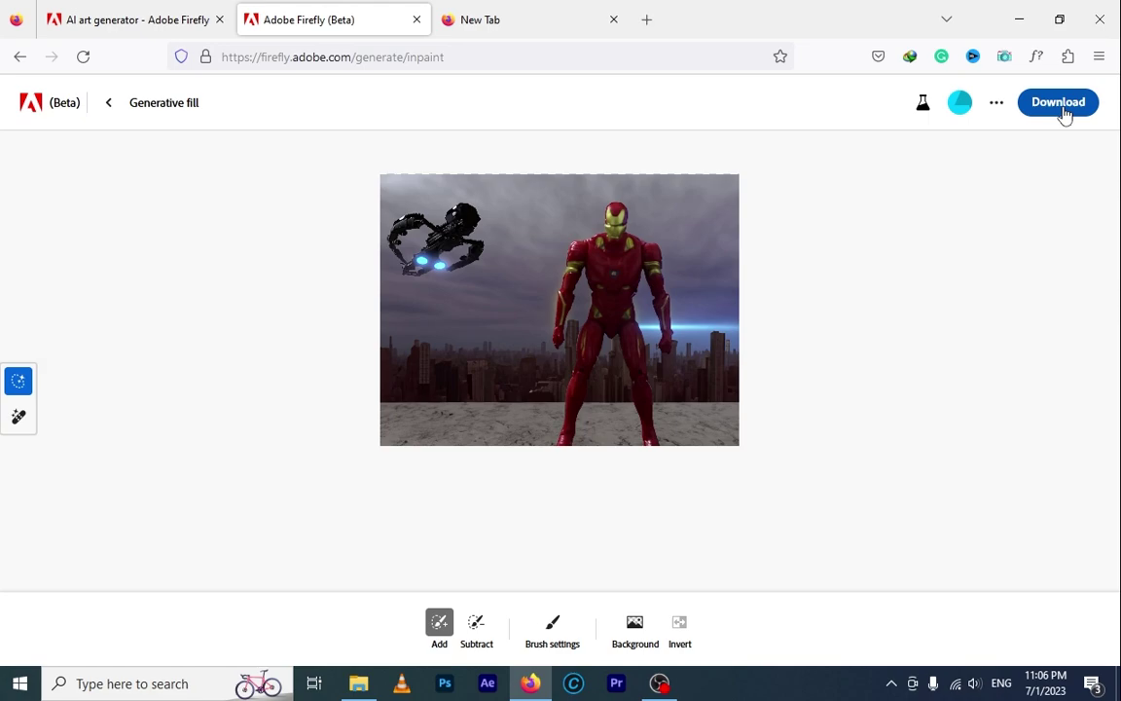
pyautogui.click(1060, 105)
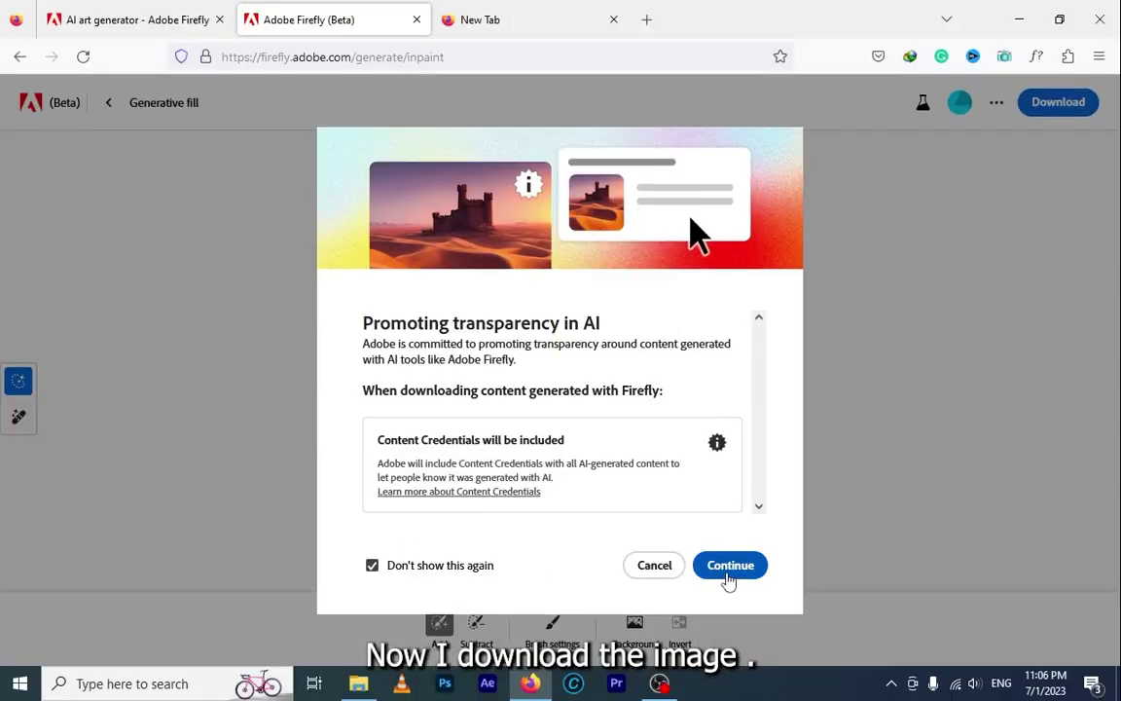
# Confirm the Content Credentials download and create a 1920 × 1080 Web Large Photoshop document
pyautogui.click(728, 572)
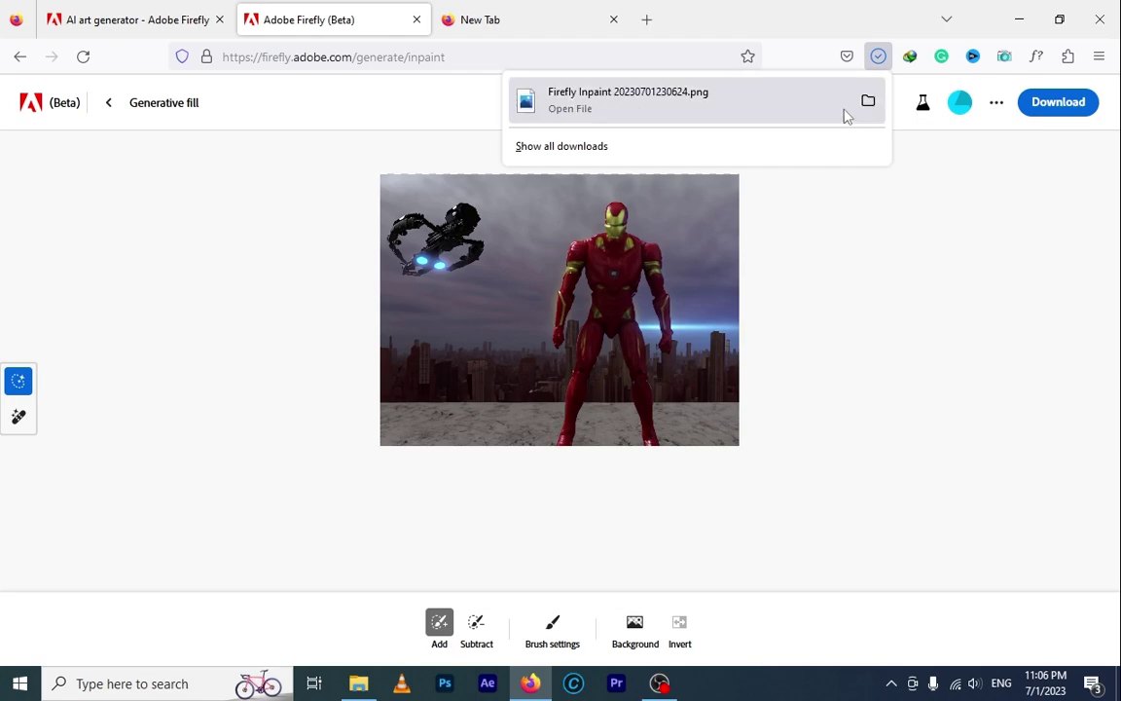
pyautogui.click(869, 100)
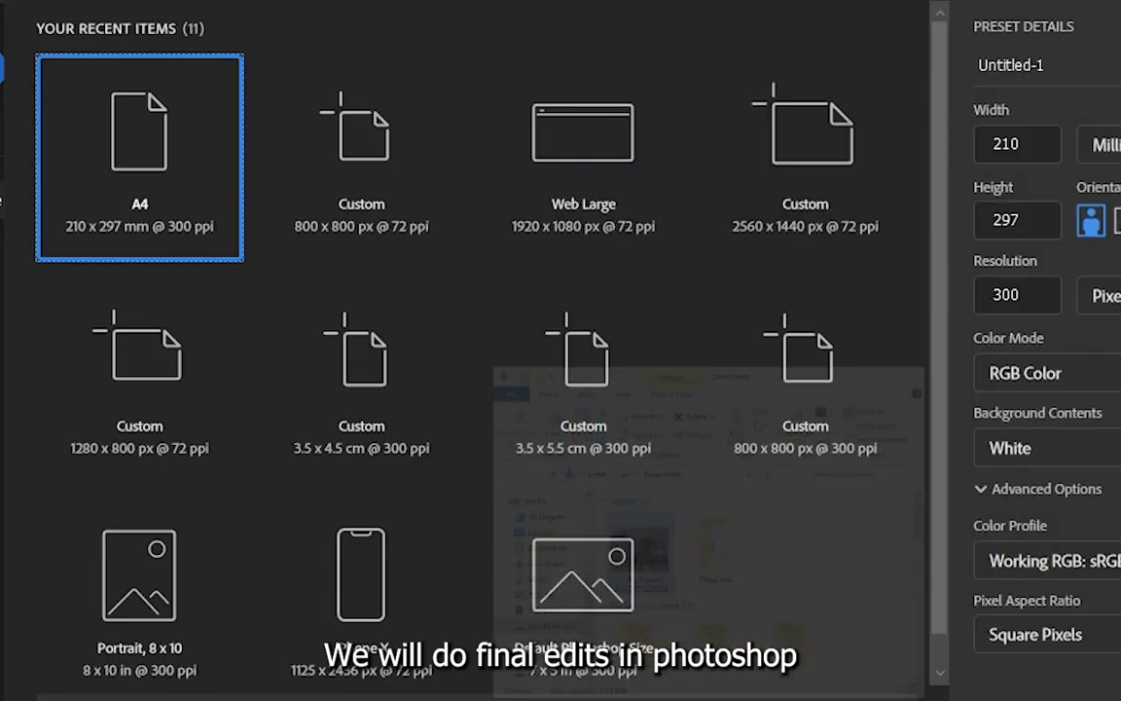
pyautogui.click(582, 137)
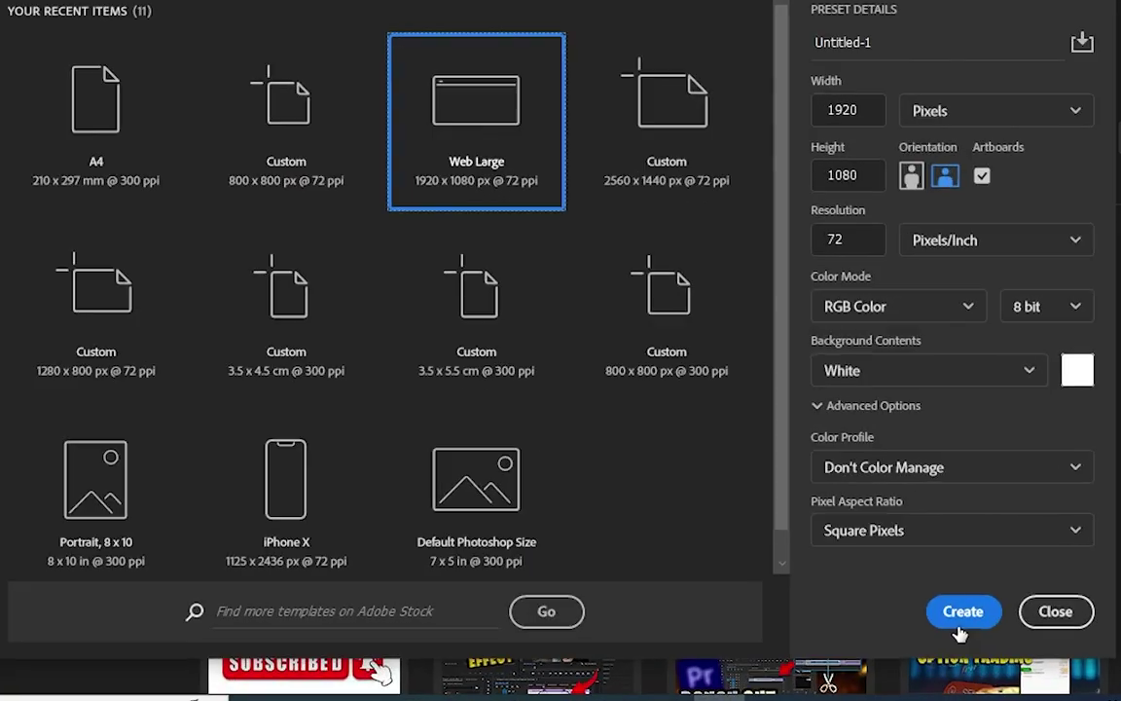
pyautogui.click(958, 626)
pyautogui.moveTo(358, 683)
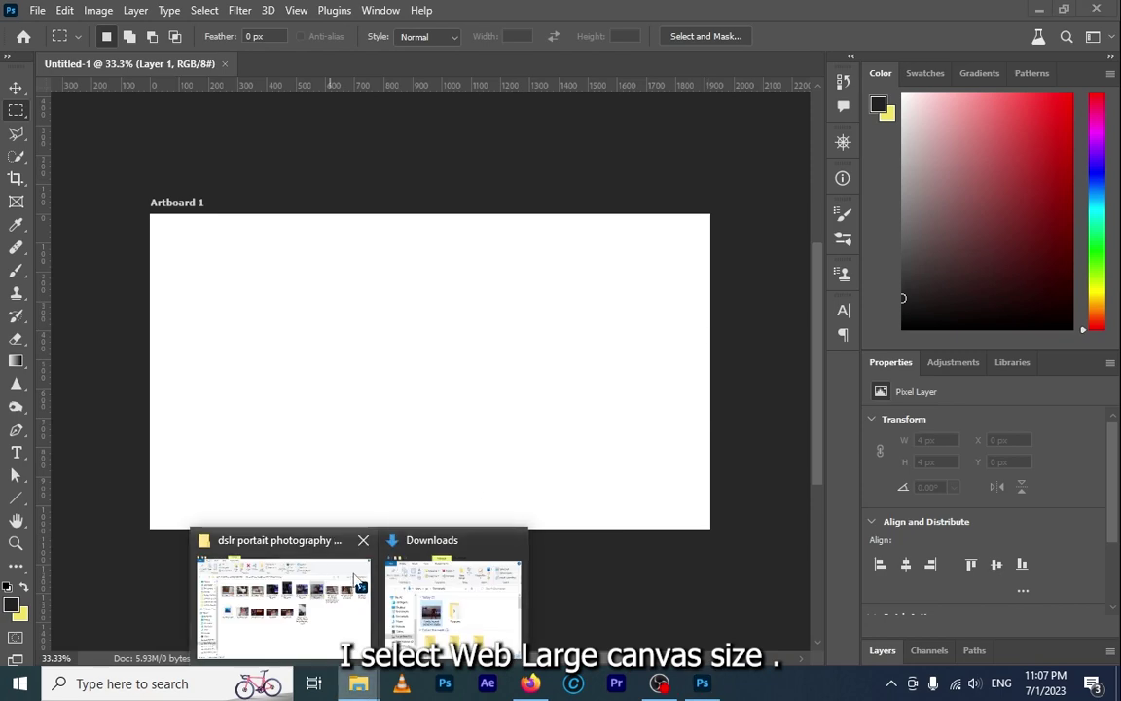
pyautogui.click(462, 594)
# Place the downloaded Firefly PNG and scale it to 2041 × 1546 px covering the artboard
pyautogui.moveTo(720, 287); pyautogui.dragTo(394, 375)
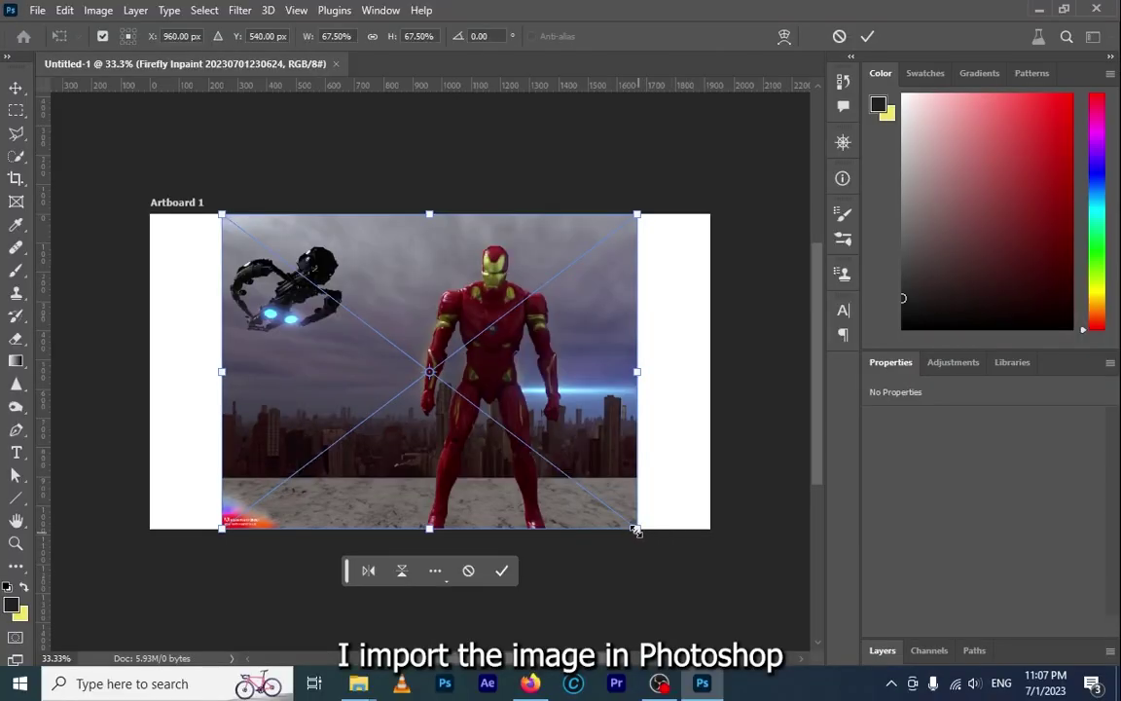
pyautogui.moveTo(635, 530)
pyautogui.mouseDown()
pyautogui.moveTo(675, 545)
pyautogui.moveTo(728, 596)
pyautogui.mouseUp()
pyautogui.moveTo(642, 418); pyautogui.dragTo(578, 382)
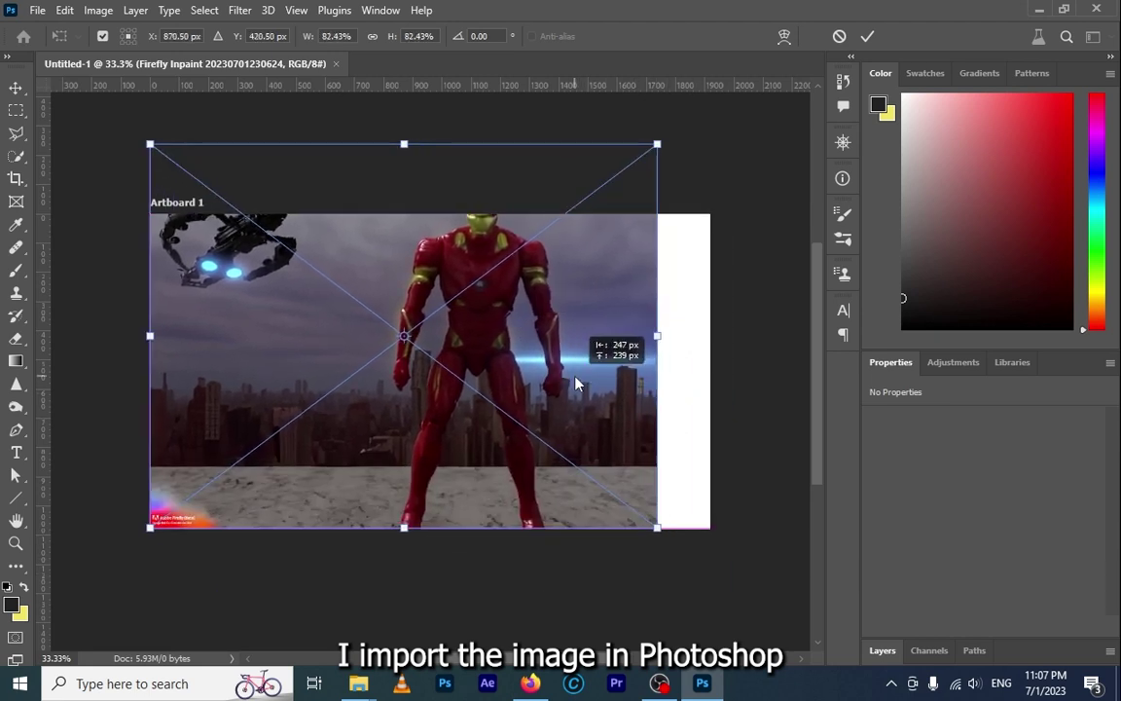
pyautogui.moveTo(658, 527)
pyautogui.mouseDown()
pyautogui.moveTo(707, 621)
pyautogui.moveTo(750, 633)
pyautogui.mouseUp()
pyautogui.moveTo(593, 380); pyautogui.dragTo(579, 381)
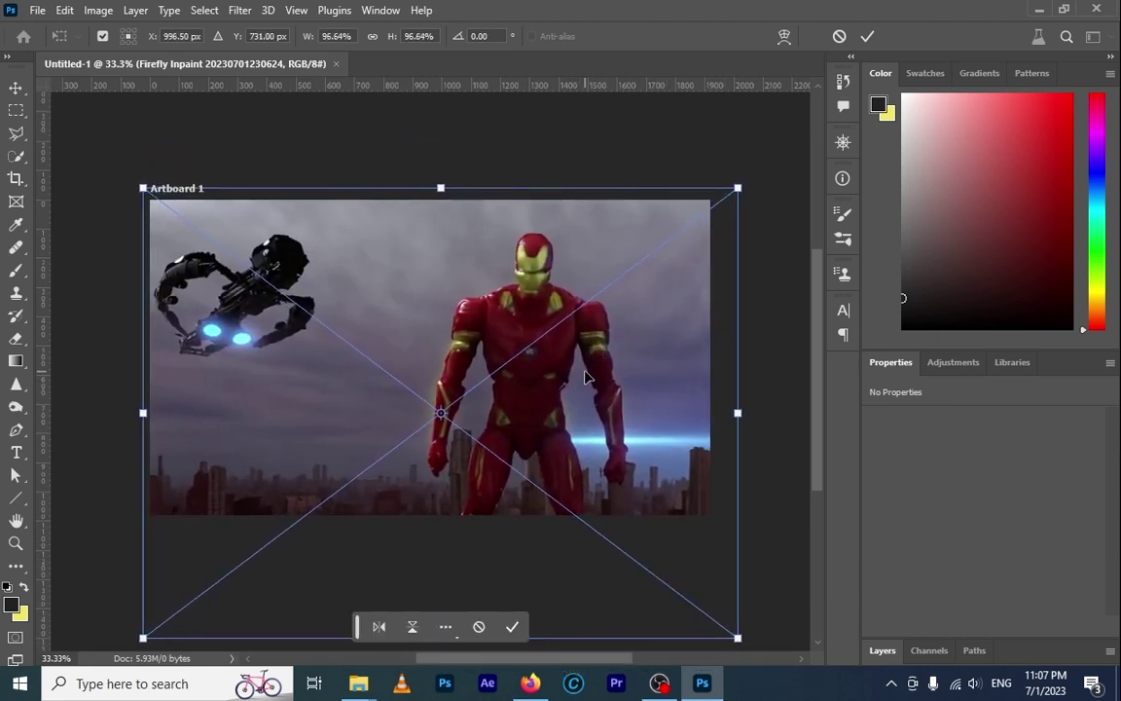
pyautogui.press('Return')
# Select Iron Man and the rover and enter the Select and Mask workspace
pyautogui.hotkey('ctrl', '+')
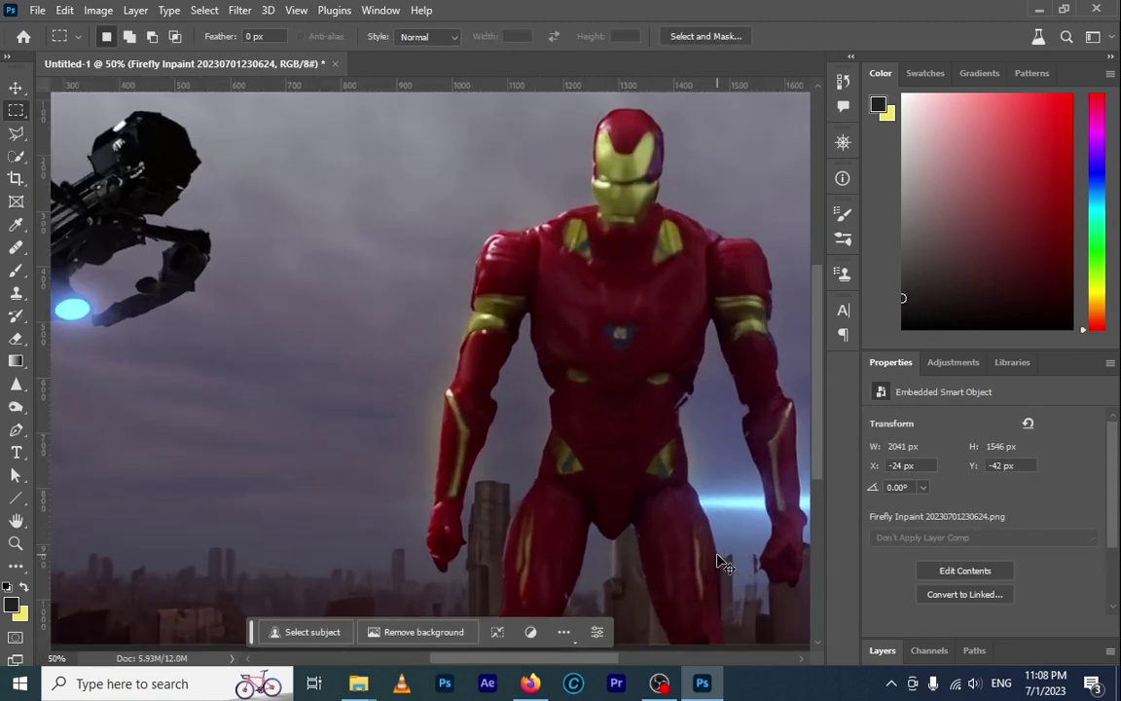
pyautogui.hotkey('ctrl', '+')
pyautogui.hotkey('ctrl', '+')
pyautogui.hotkey('ctrl', '-')
pyautogui.hotkey('ctrl', '-')
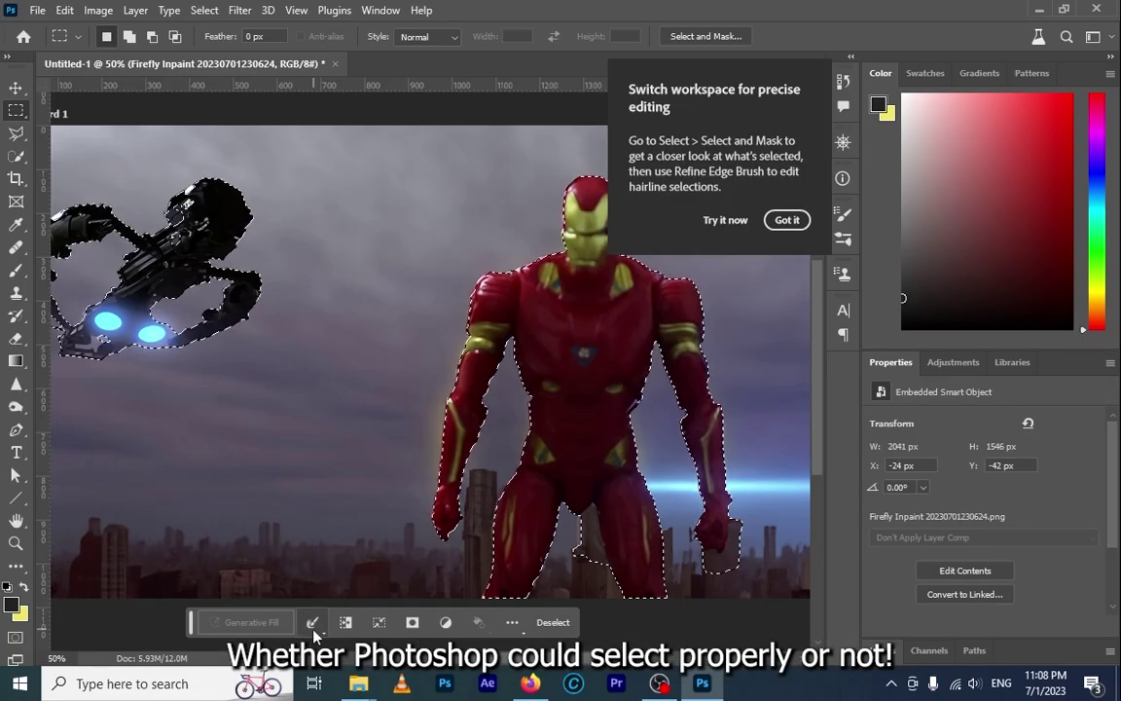
pyautogui.click(303, 621)
pyautogui.click(485, 669)
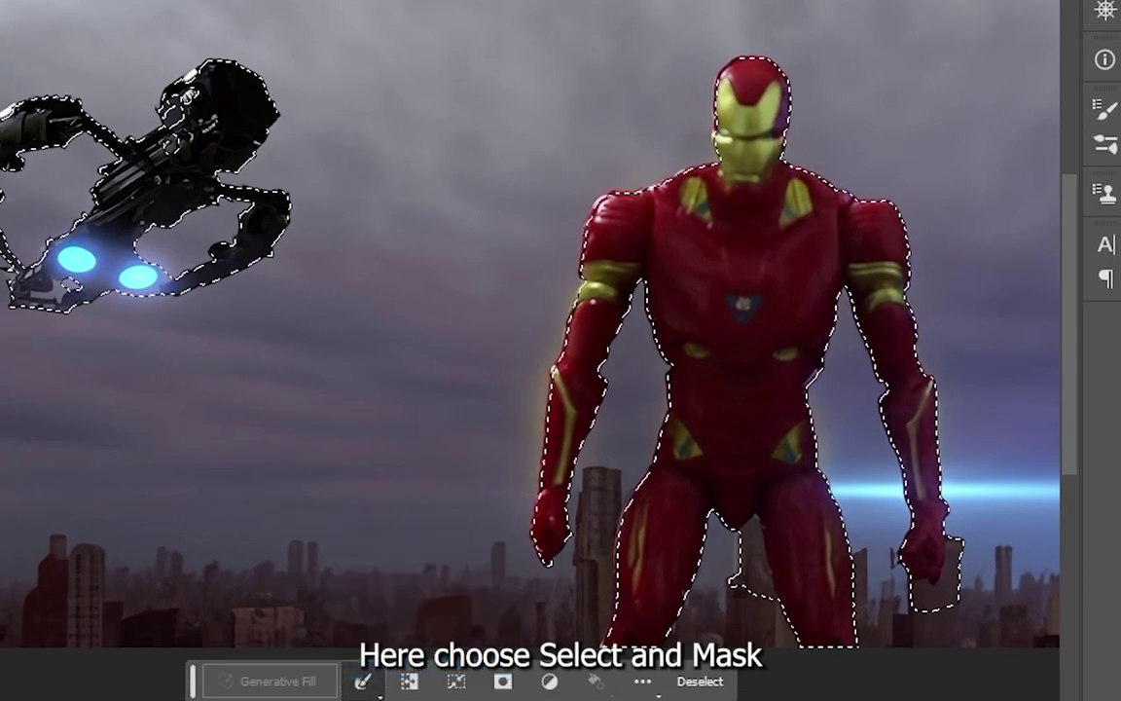
# Output the refined selection to a new layer with layer mask, hiding the original city
pyautogui.scroll(-1, 1016, 540)
pyautogui.scroll(-2, 1035, 582)
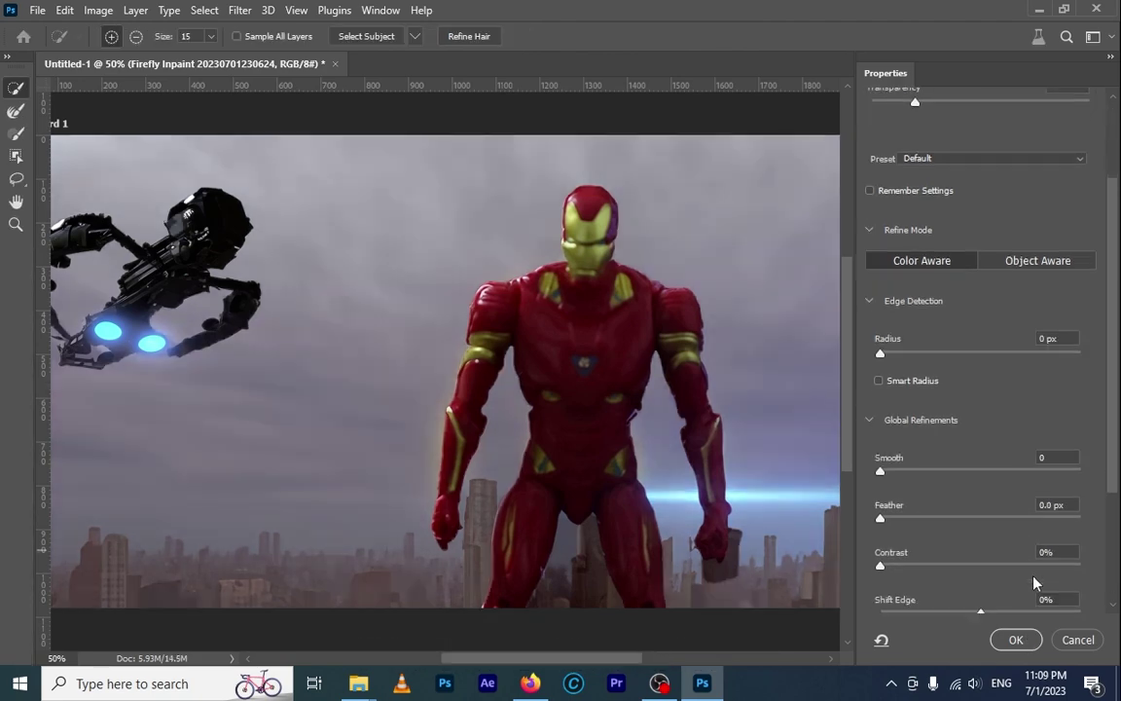
pyautogui.scroll(-2, 1035, 582)
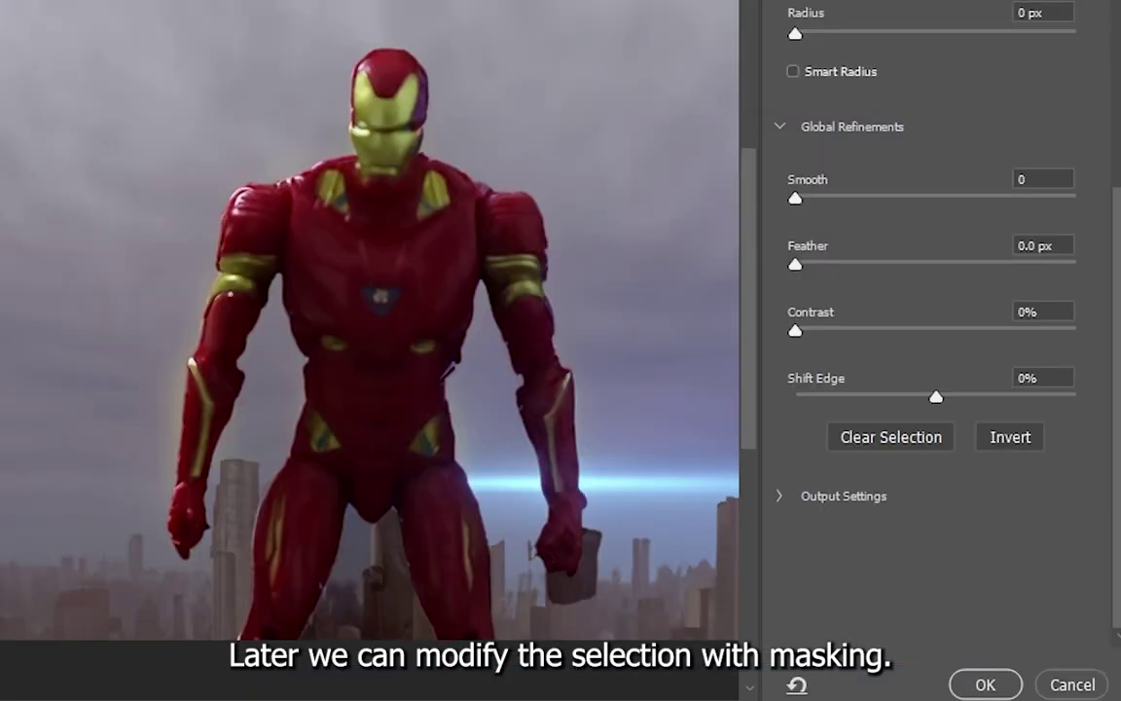
pyautogui.click(784, 495)
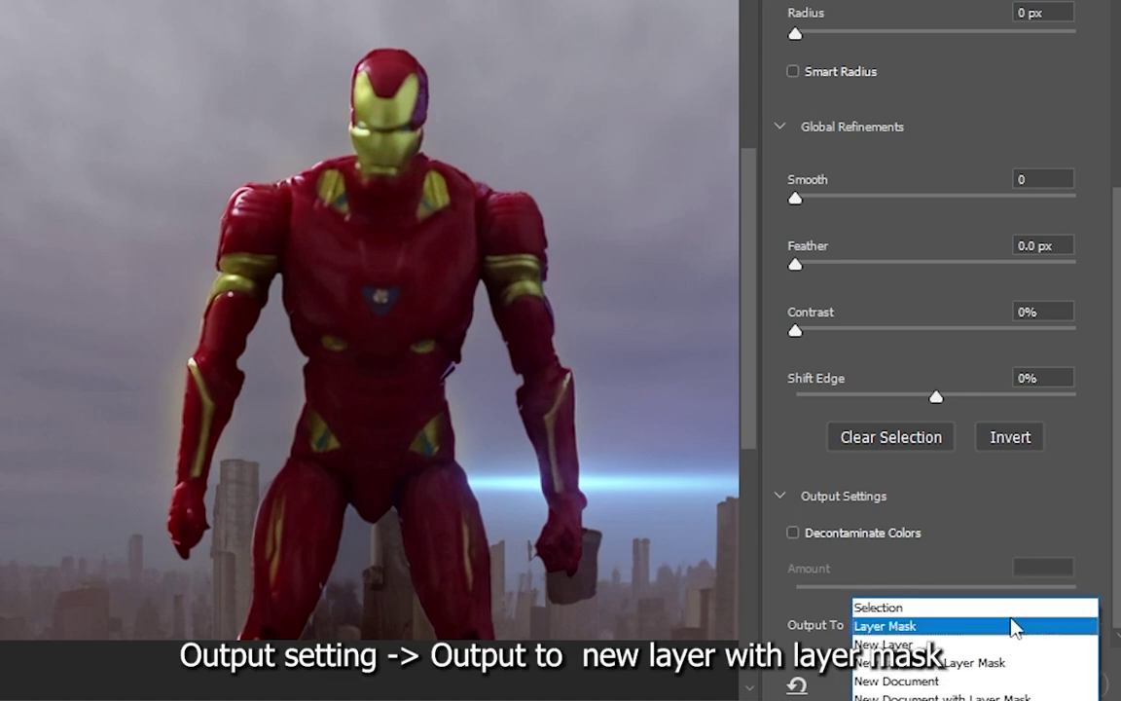
pyautogui.click(975, 663)
pyautogui.click(984, 685)
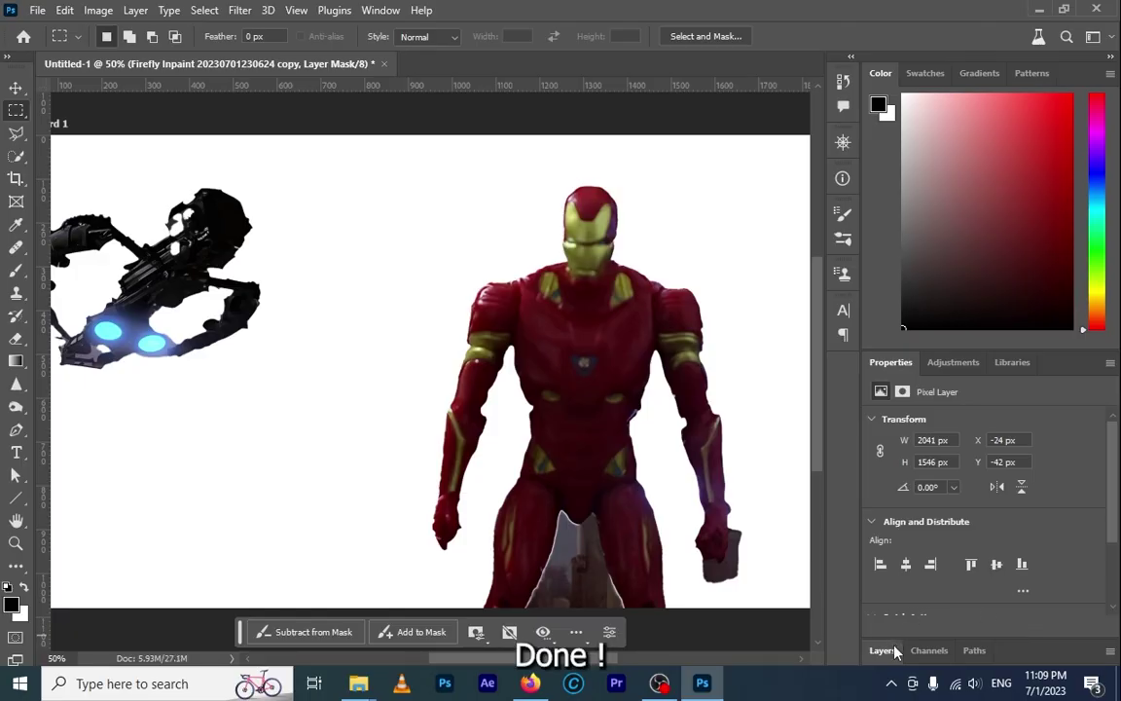
pyautogui.click(881, 650)
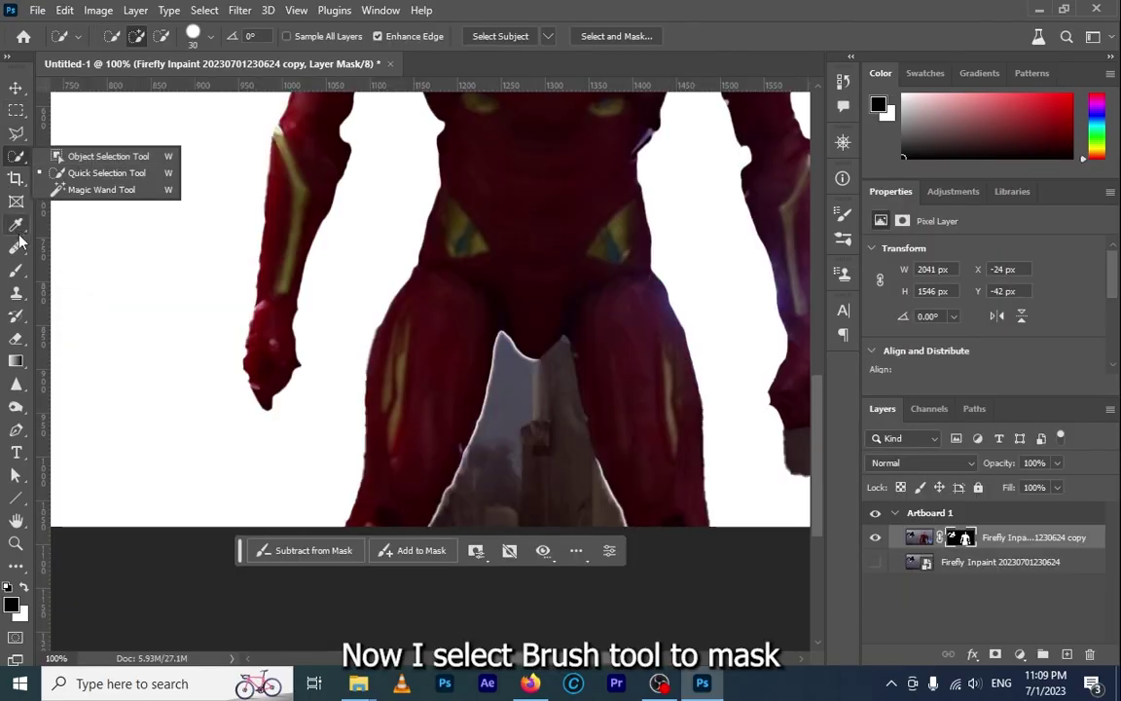
# Mask out the background between Iron Man's legs, then clean his edges with a smaller brush at 300%
pyautogui.click(15, 270)
pyautogui.moveTo(531, 394); pyautogui.dragTo(524, 474)
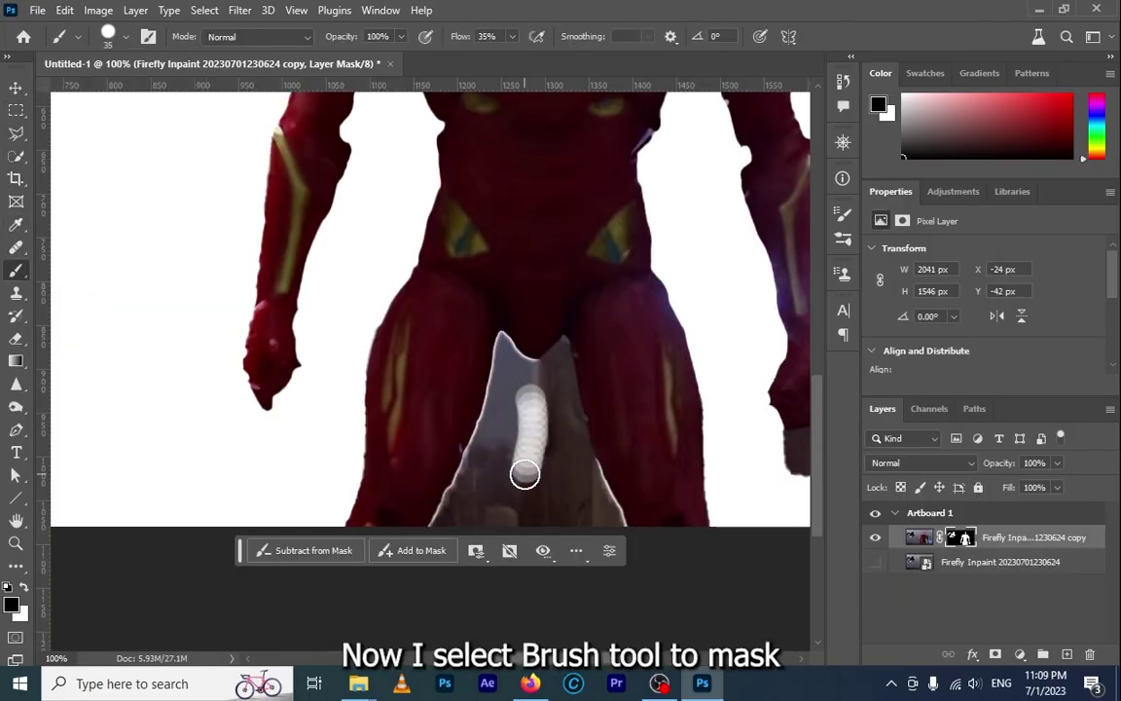
pyautogui.moveTo(523, 419); pyautogui.dragTo(522, 390)
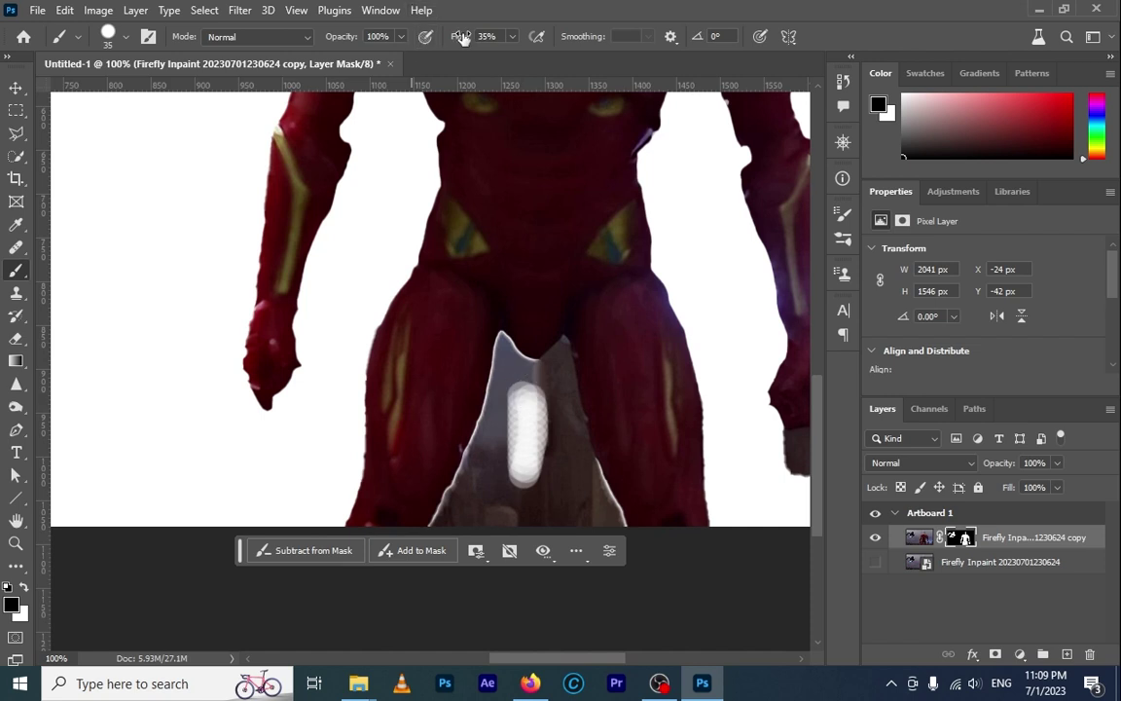
pyautogui.hotkey('ctrl', '+')
pyautogui.hotkey('ctrl', '+')
pyautogui.press('[')
pyautogui.press('[')
pyautogui.press('[')
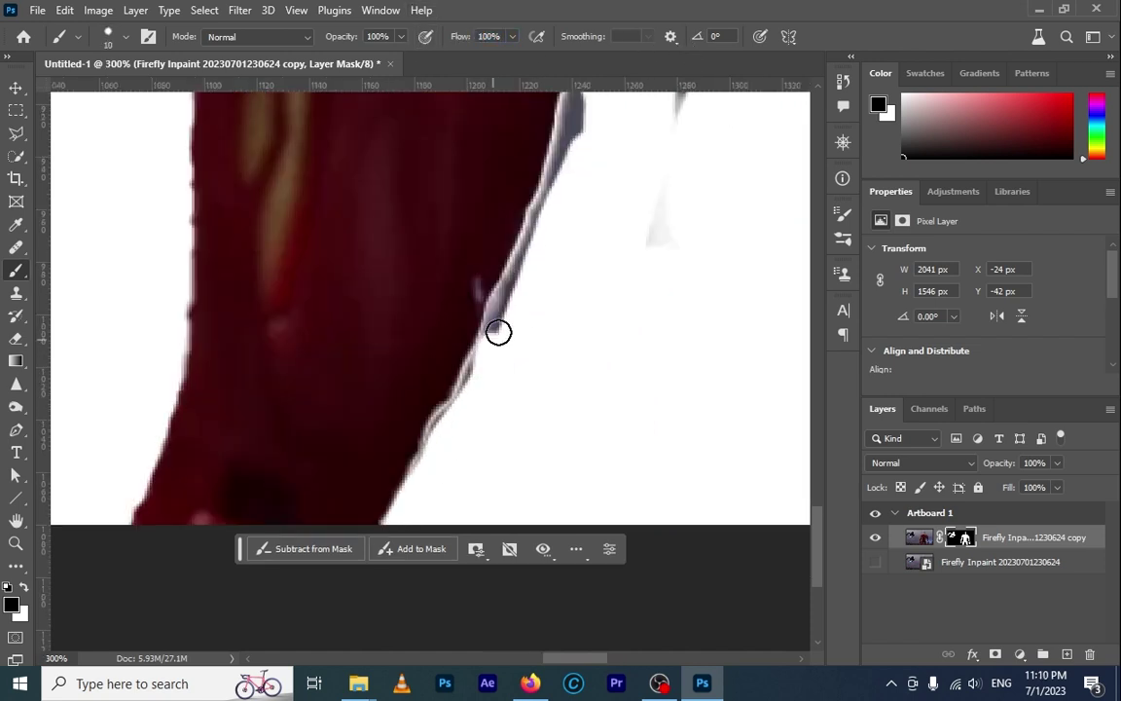
pyautogui.hscroll(5, 429, 455)
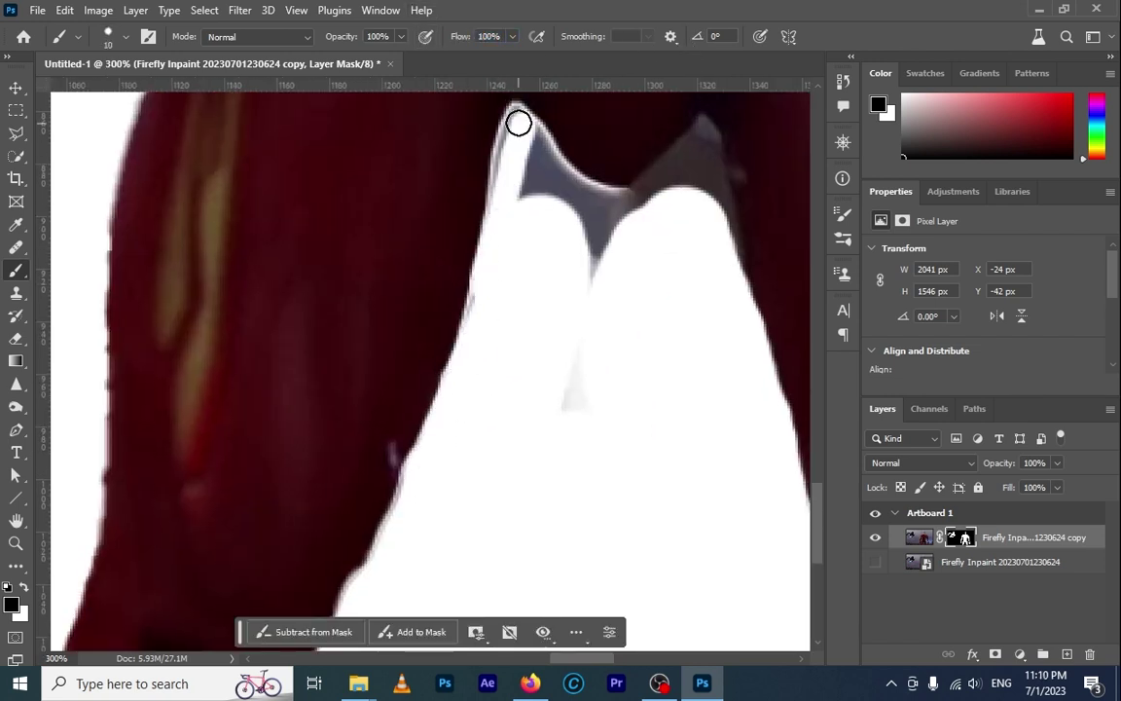
pyautogui.hscroll(5, 584, 234)
pyautogui.moveTo(662, 348)
pyautogui.mouseDown()
pyautogui.moveTo(688, 425)
pyautogui.moveTo(481, 486)
pyautogui.moveTo(457, 450)
pyautogui.mouseUp()
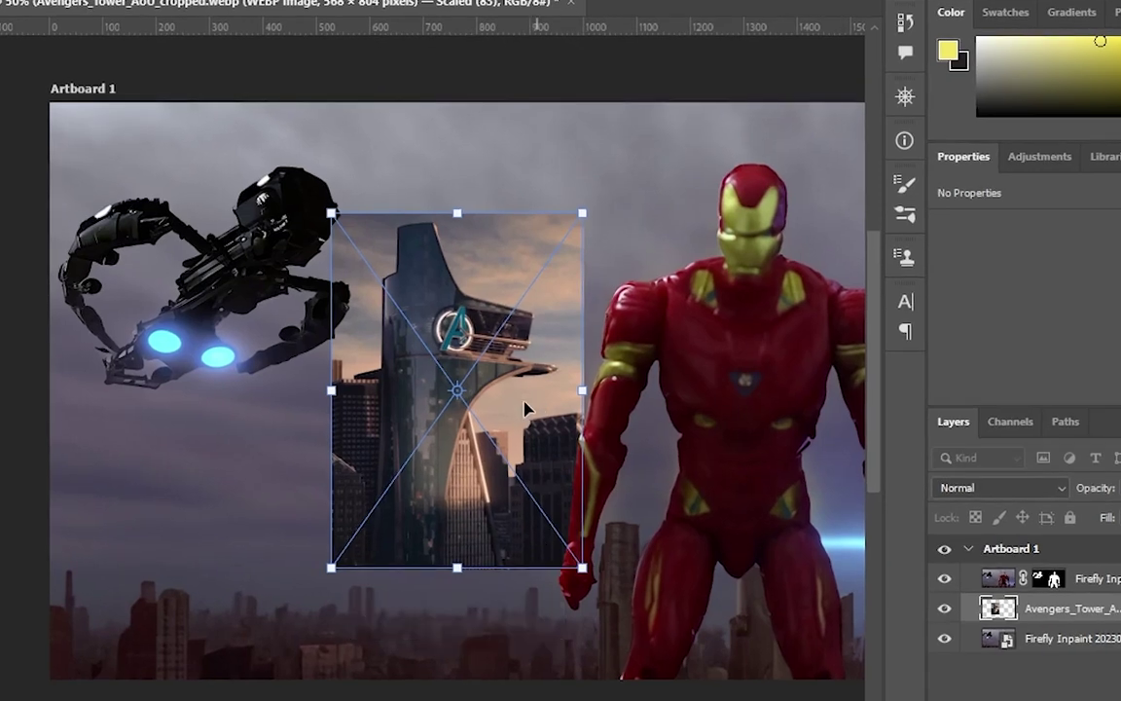
# Scale the Avengers Tower layer to 1042 x 1469 px over the left half and add a layer mask
pyautogui.moveTo(545, 404); pyautogui.dragTo(273, 406)
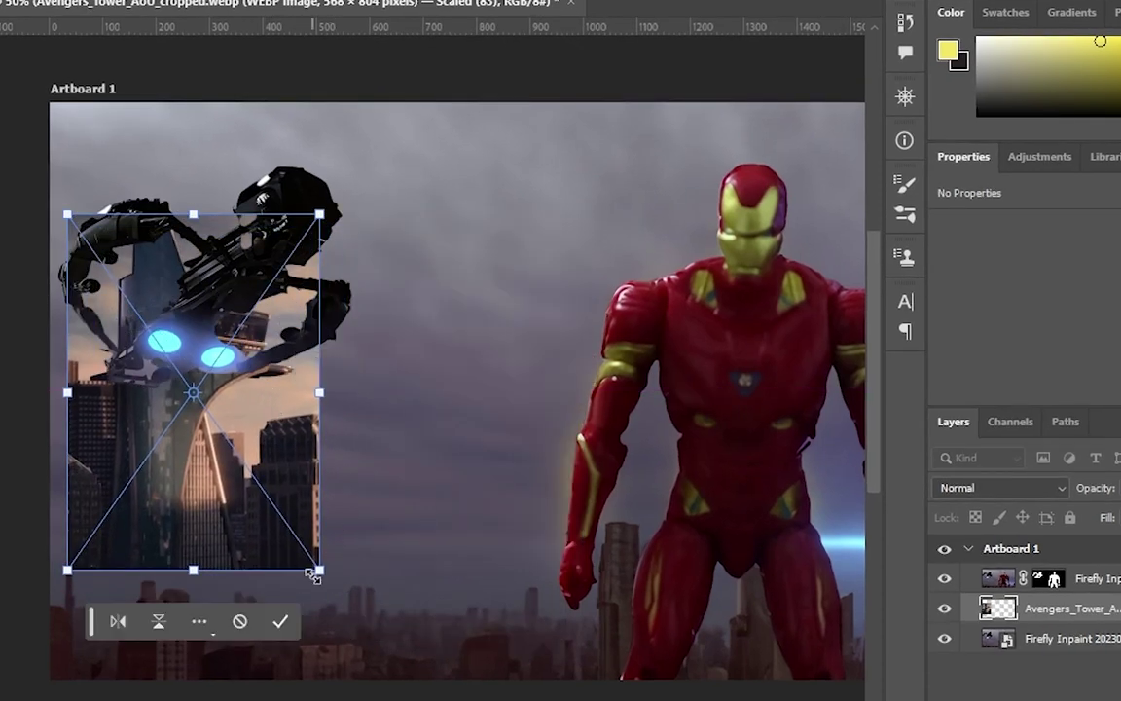
pyautogui.moveTo(311, 574)
pyautogui.mouseDown()
pyautogui.moveTo(400, 672)
pyautogui.moveTo(418, 671)
pyautogui.mouseUp()
pyautogui.hotkey('ctrl', '-')
pyautogui.moveTo(457, 458)
pyautogui.mouseDown()
pyautogui.moveTo(409, 425)
pyautogui.moveTo(410, 414)
pyautogui.mouseUp()
pyautogui.press('Return')
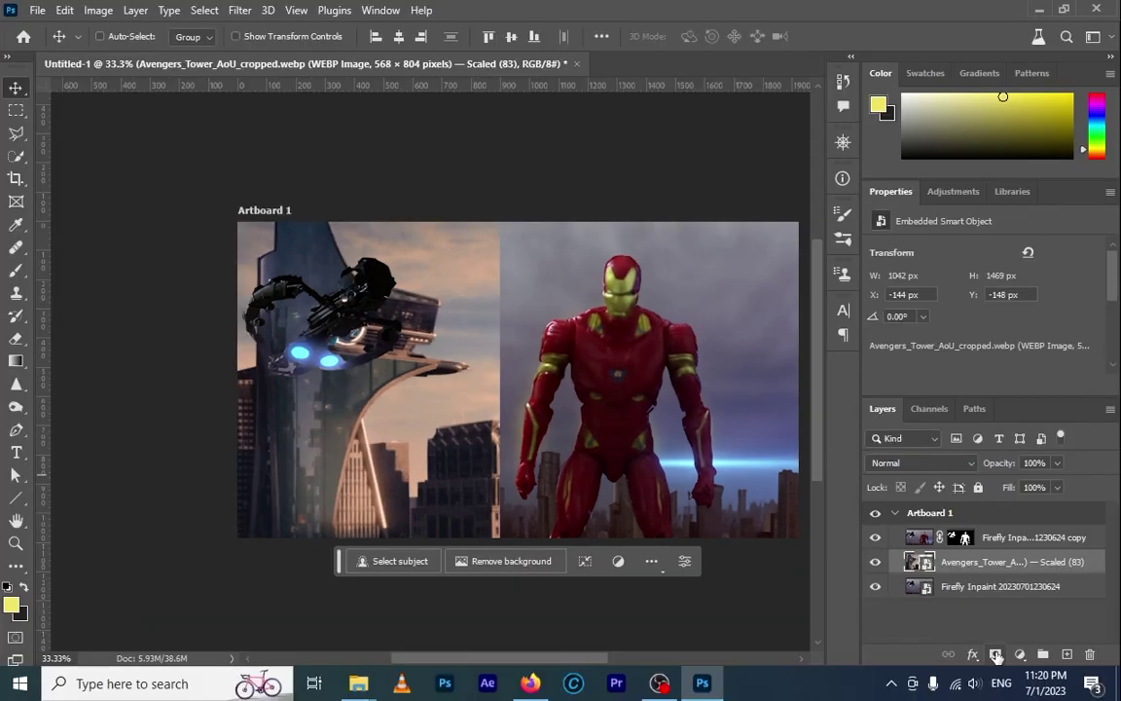
pyautogui.click(994, 653)
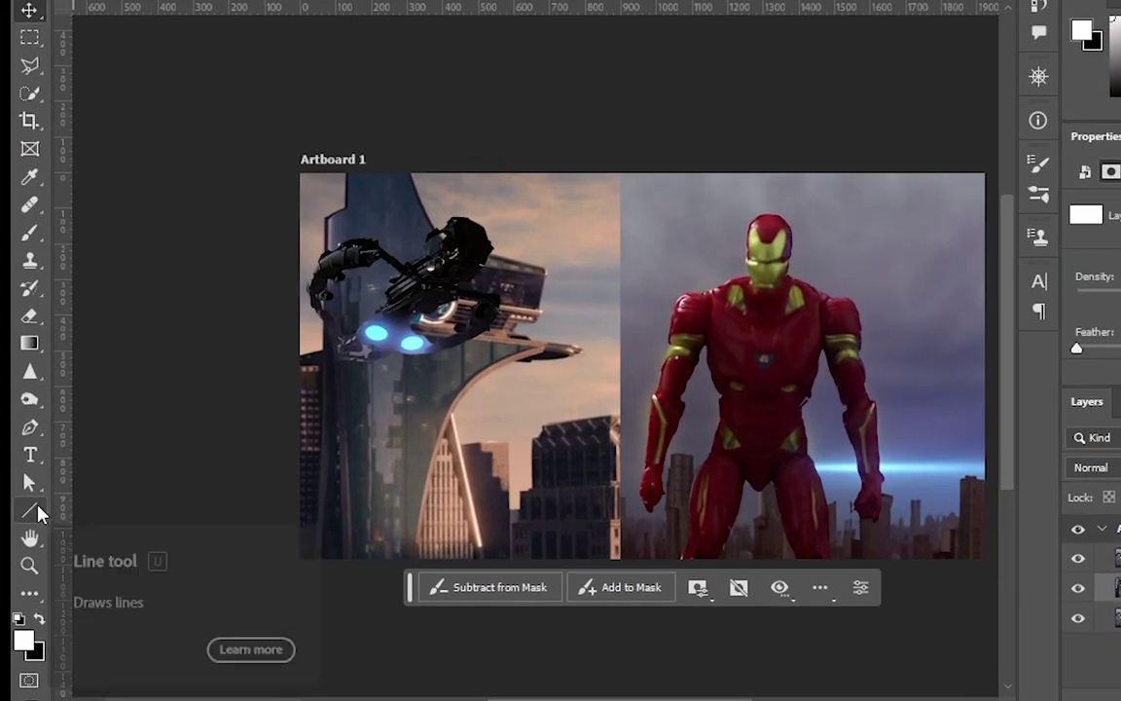
# Paint black on the tower's mask to hide its right side and the dark building beside it
pyautogui.click(15, 270)
pyautogui.press('x')
pyautogui.moveTo(428, 433)
pyautogui.mouseDown()
pyautogui.moveTo(472, 382)
pyautogui.moveTo(517, 423)
pyautogui.mouseUp()
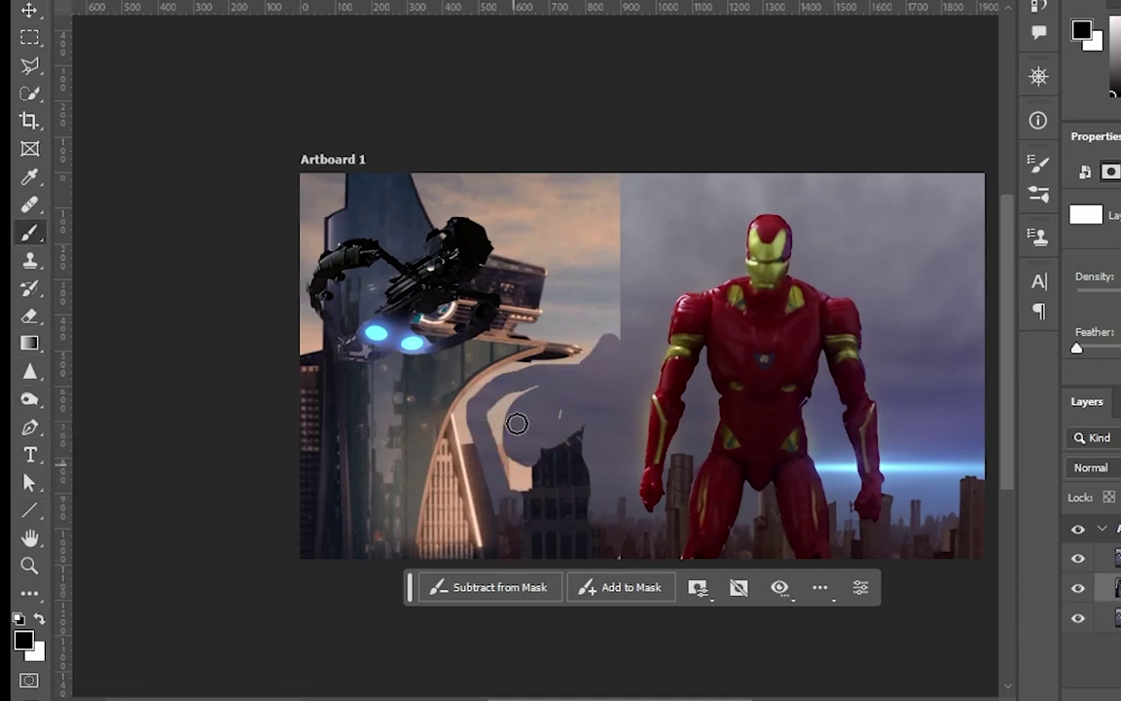
pyautogui.moveTo(568, 388); pyautogui.dragTo(551, 534)
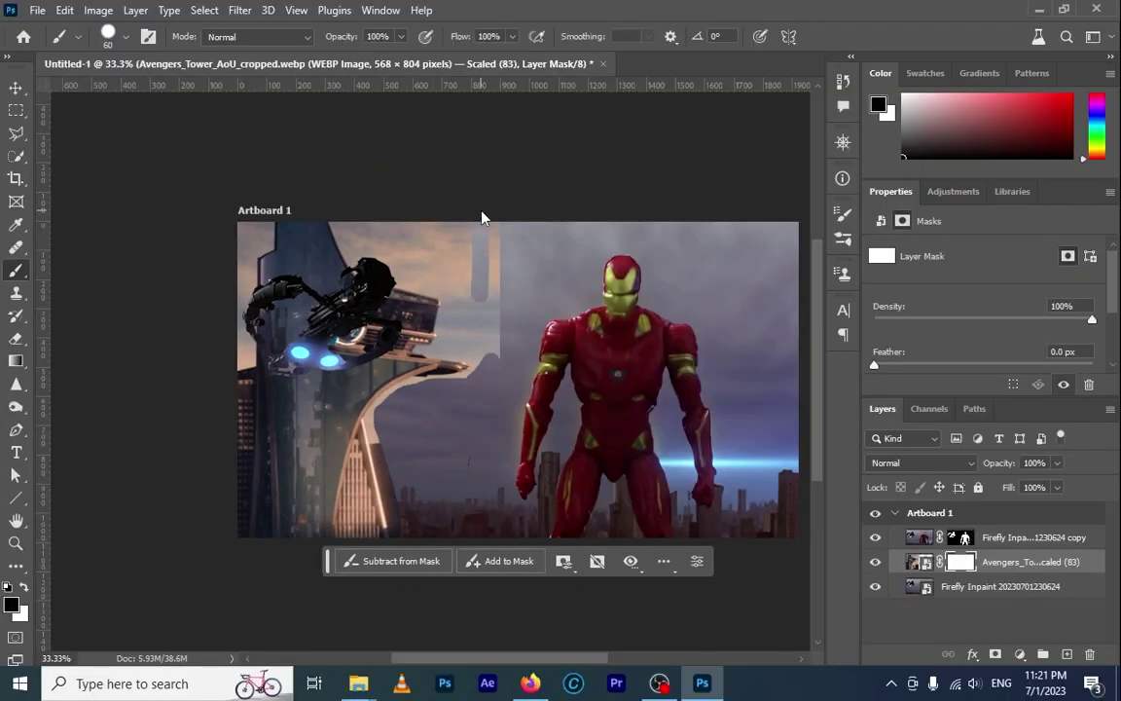
pyautogui.hotkey('ctrl', '+')
pyautogui.hotkey('ctrl', '+')
pyautogui.moveTo(503, 393); pyautogui.dragTo(515, 484)
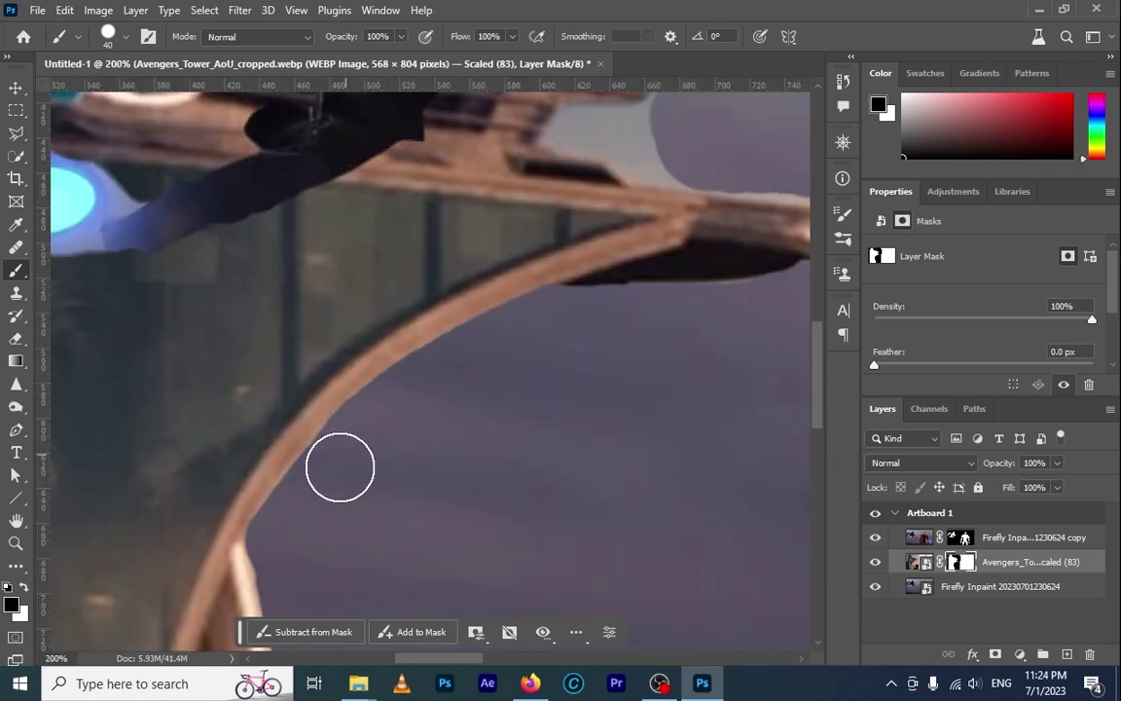
pyautogui.hscroll(5, 642, 203)
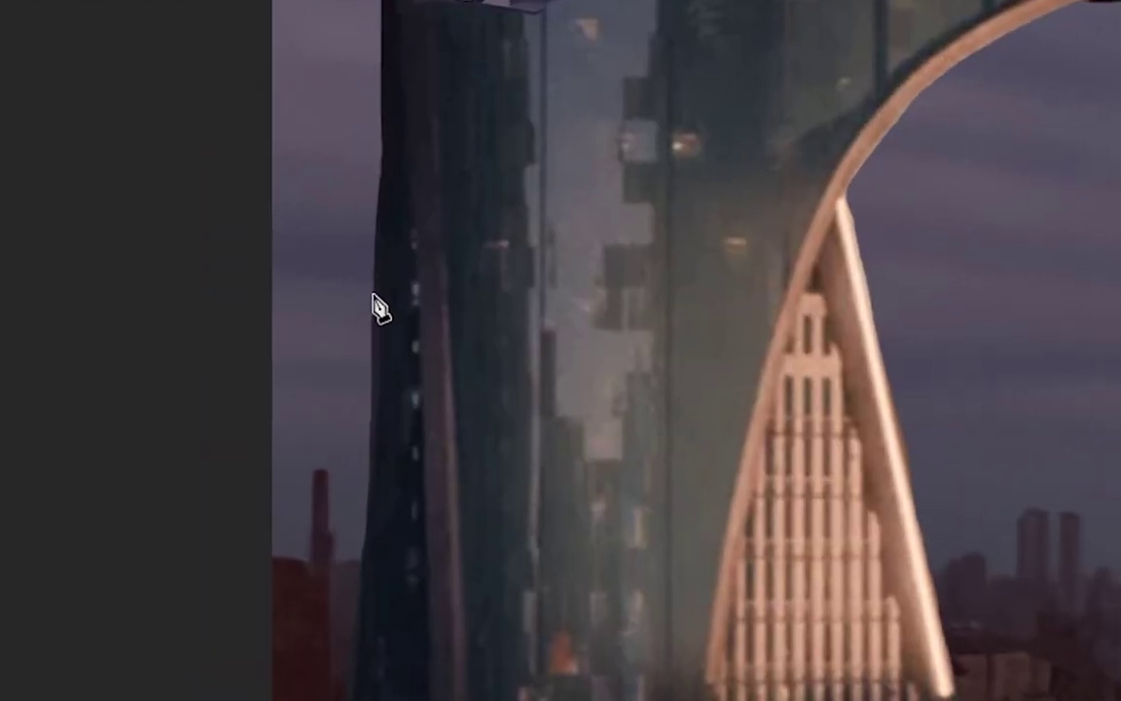
# Trace the tower's left edge with a Pen path and convert it to a mask selection
pyautogui.click(386, 185)
pyautogui.click(360, 401)
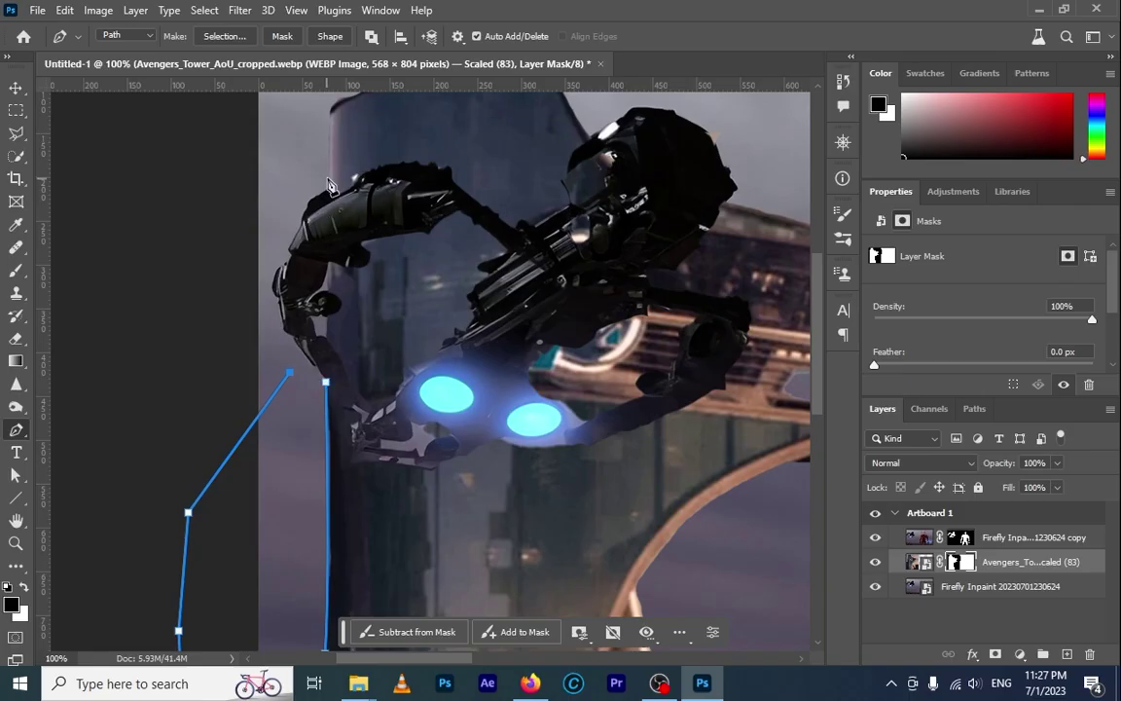
pyautogui.hotkey('ctrl', 'Return')
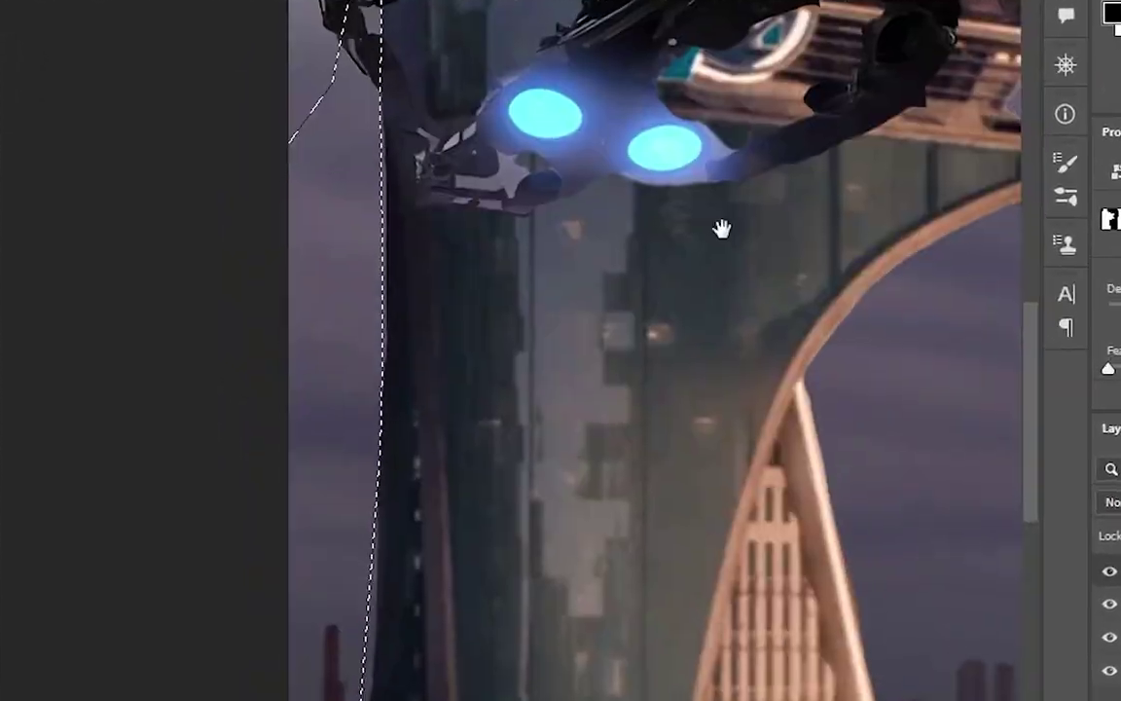
pyautogui.moveTo(581, 523); pyautogui.dragTo(591, 270)
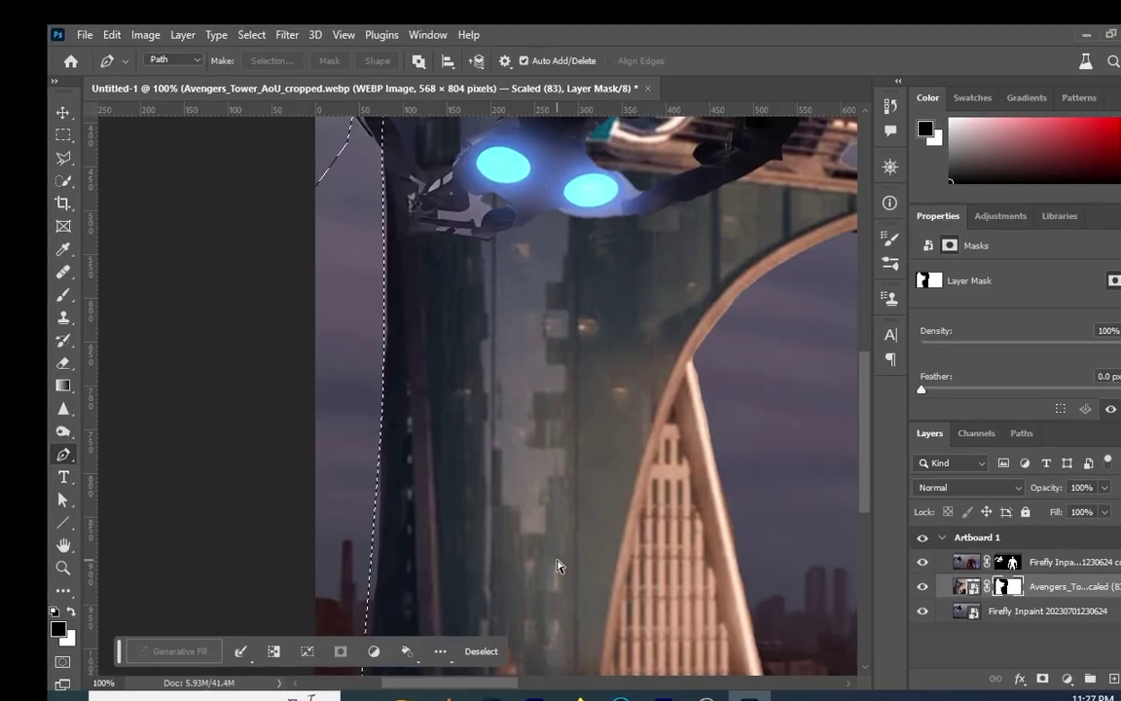
pyautogui.hotkey('ctrl', 'd')
pyautogui.hotkey('ctrl', '0')
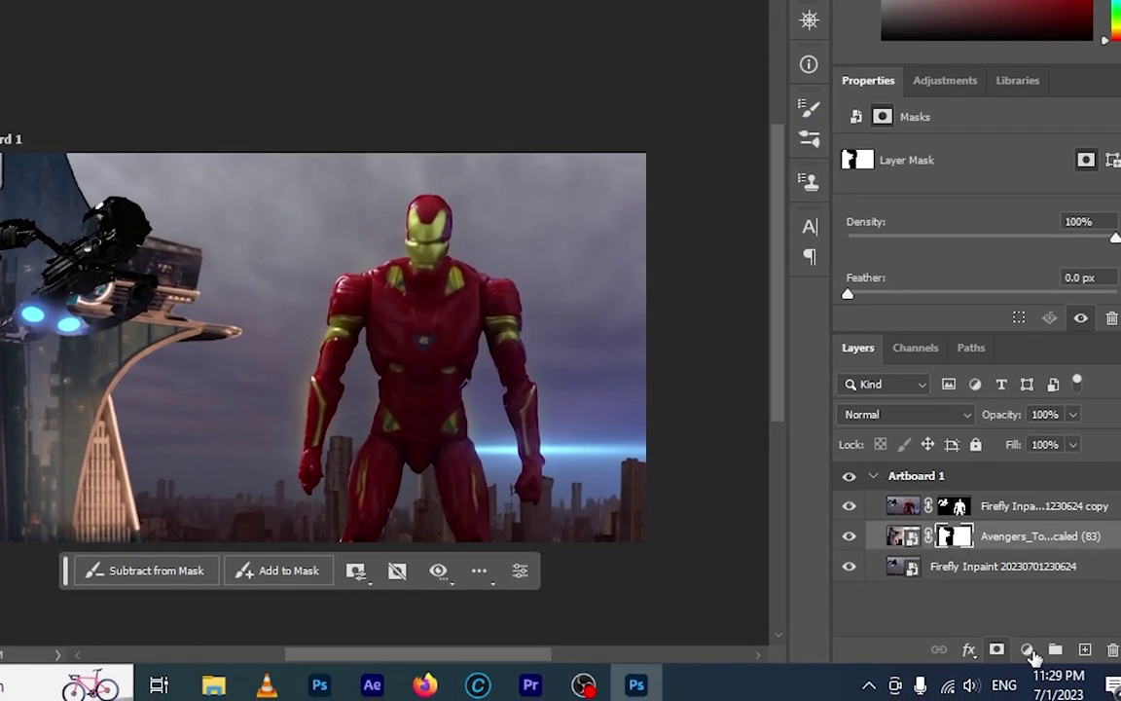
# Add a Curves adjustment to the tower, raising the RGB black point to deepen shadows
pyautogui.click(1026, 649)
pyautogui.click(1017, 377)
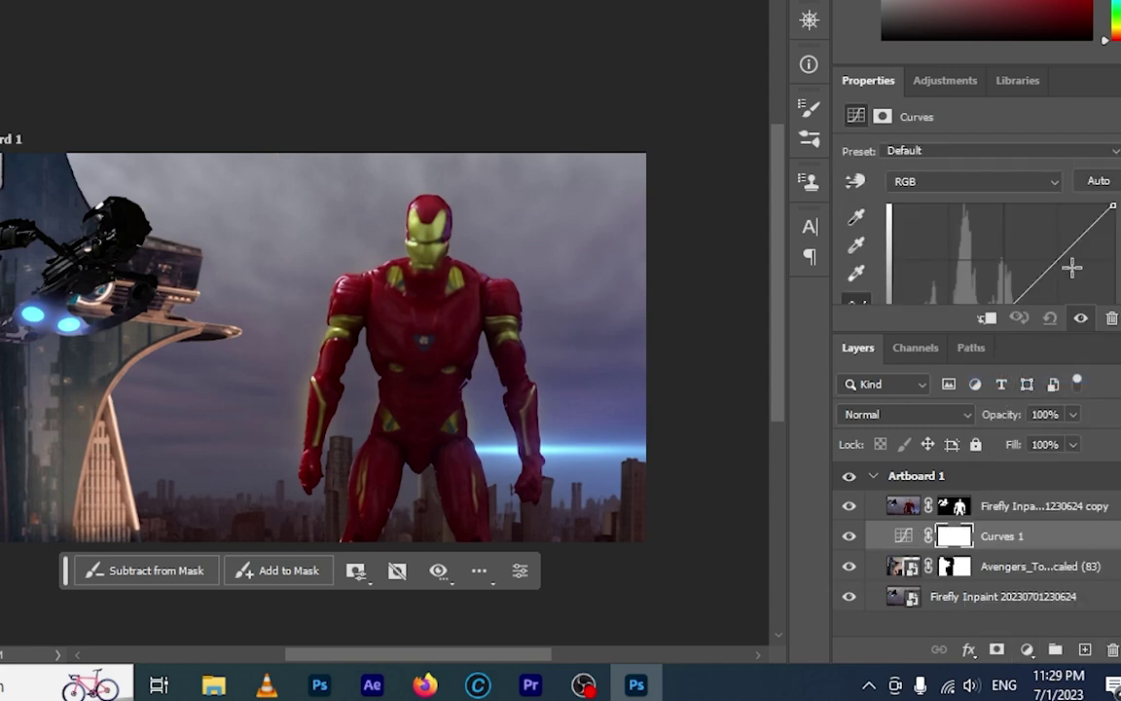
pyautogui.scroll(-2, 1072, 268)
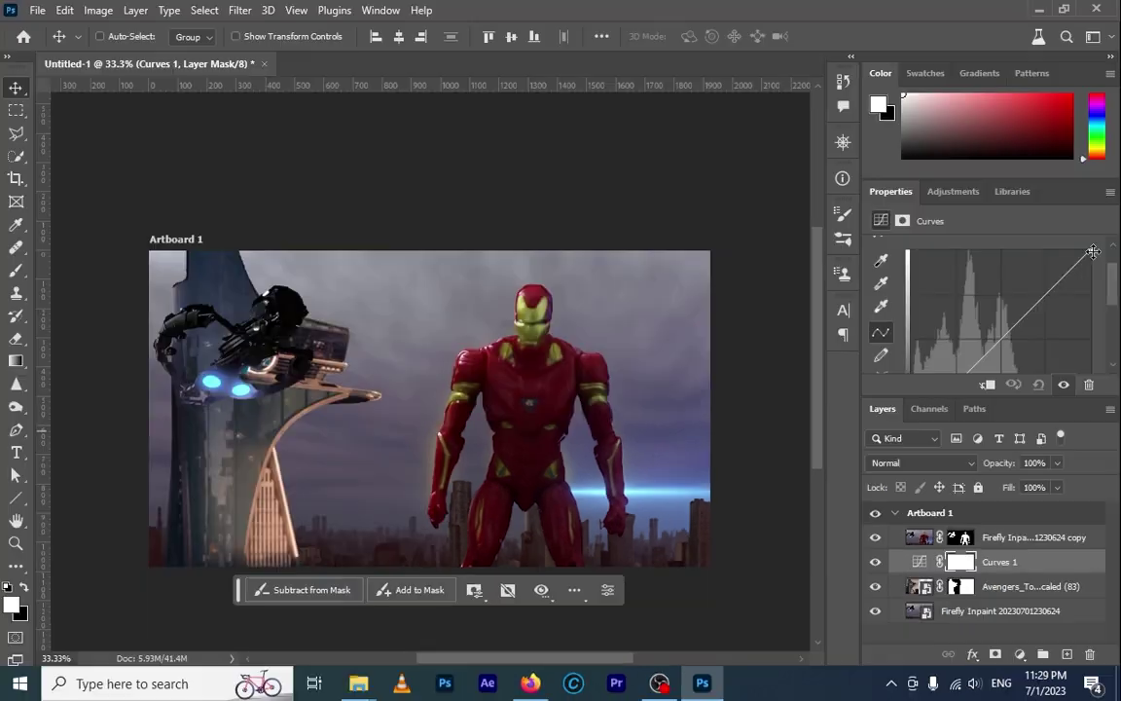
pyautogui.scroll(-2, 993, 299)
pyautogui.scroll(-2, 992, 299)
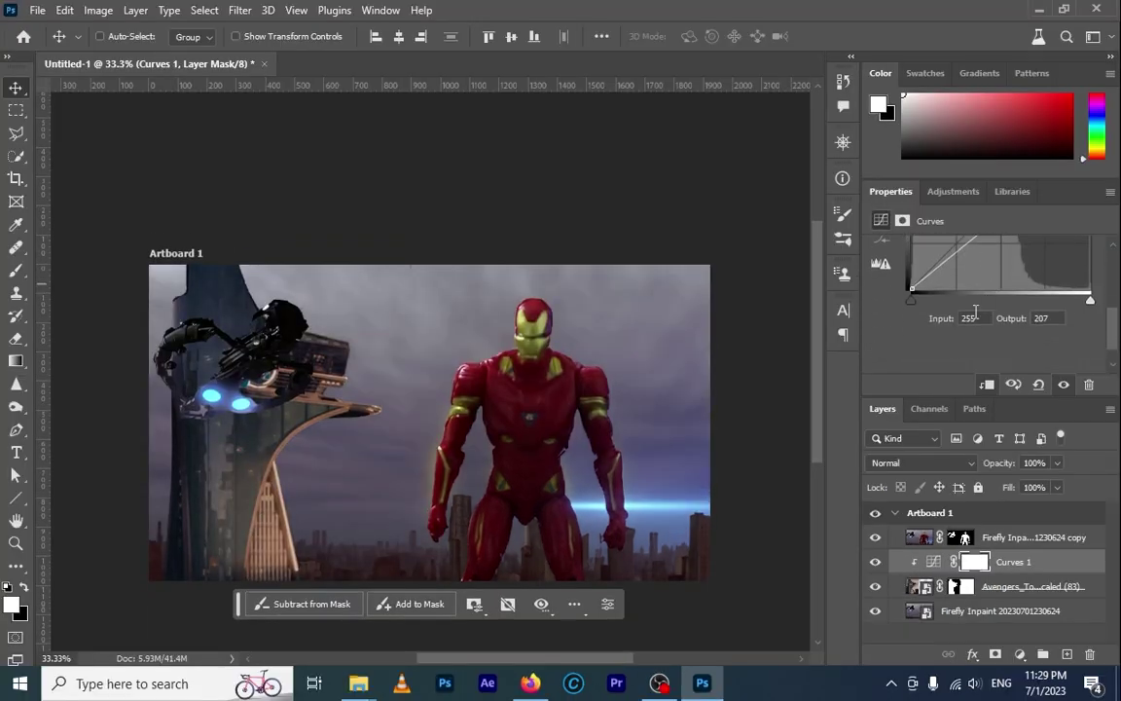
pyautogui.moveTo(912, 290); pyautogui.dragTo(917, 286)
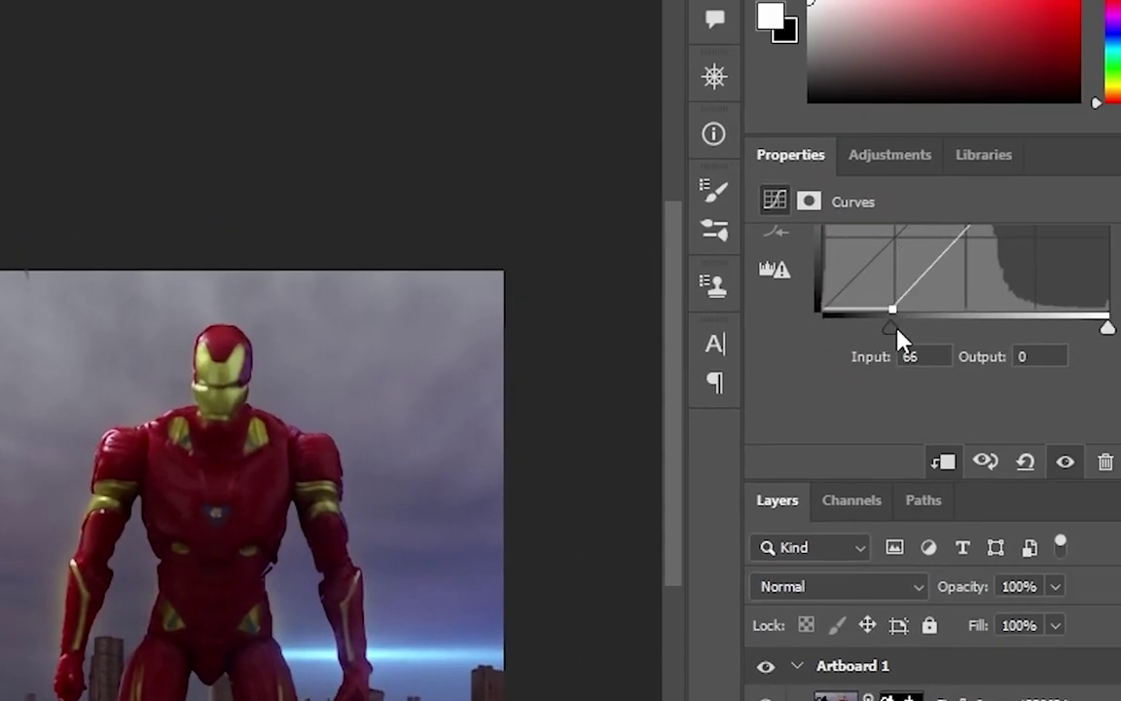
pyautogui.moveTo(832, 305); pyautogui.dragTo(827, 306)
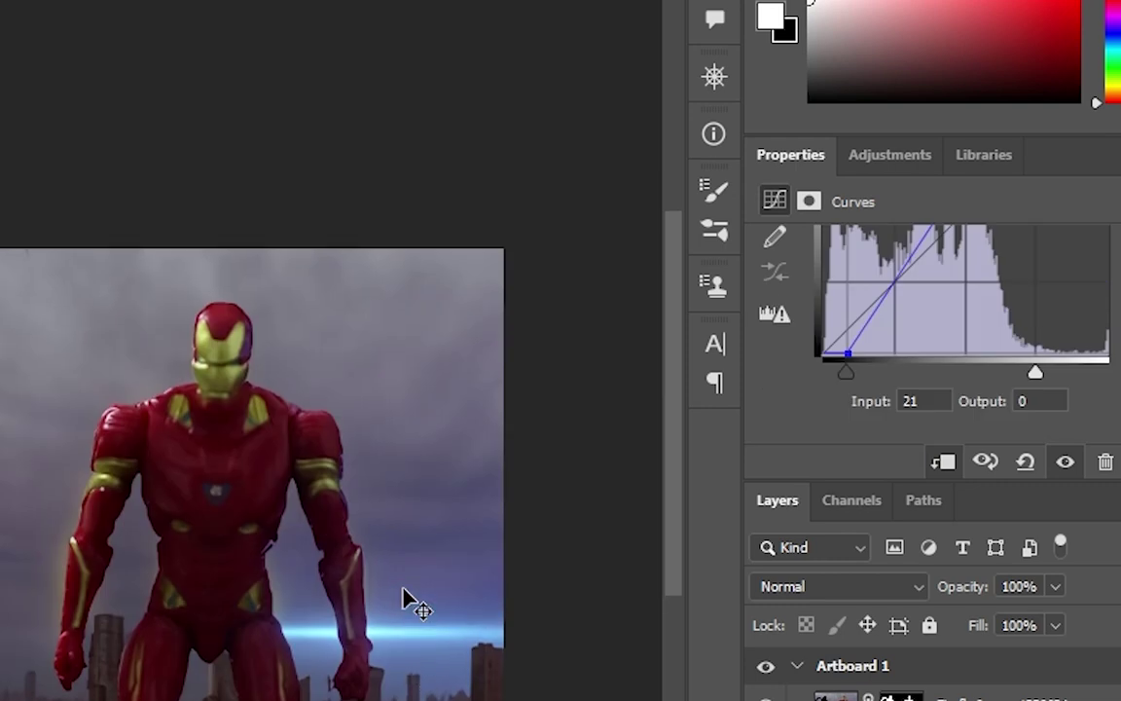
pyautogui.scroll(2, 409, 600)
# Lower the Green channel's highlights and adjust its shadow point to tint the tower purple
pyautogui.click(926, 285)
pyautogui.click(814, 351)
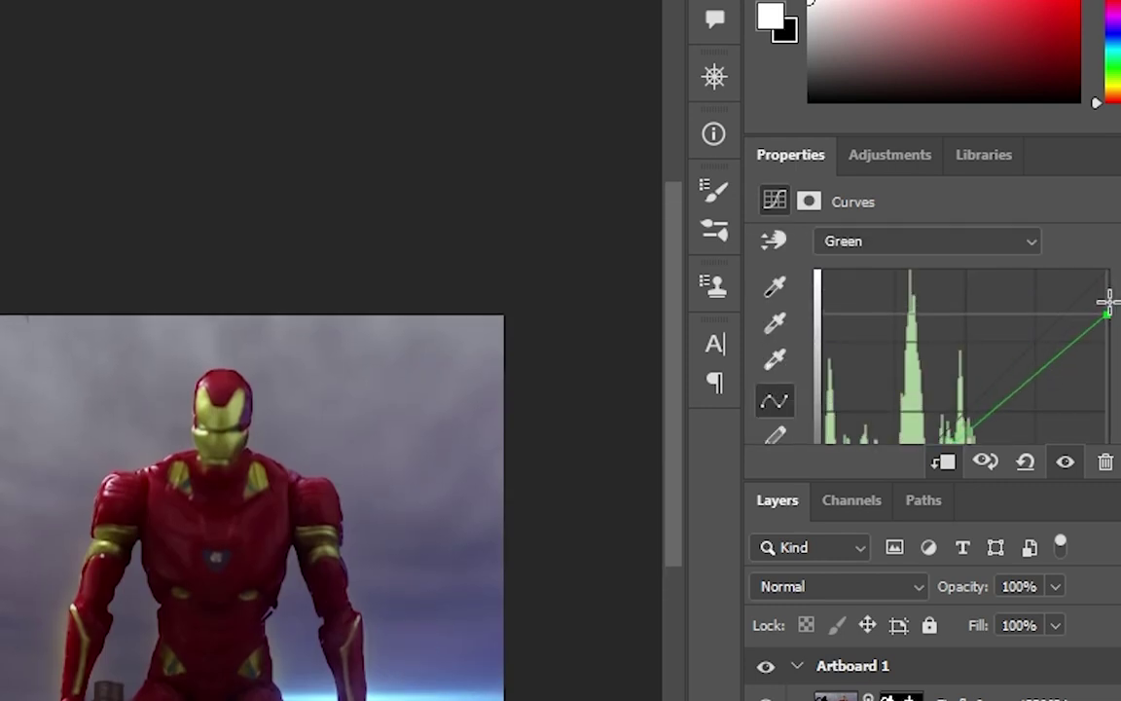
pyautogui.moveTo(1109, 292); pyautogui.dragTo(1108, 301)
pyautogui.scroll(-2, 990, 348)
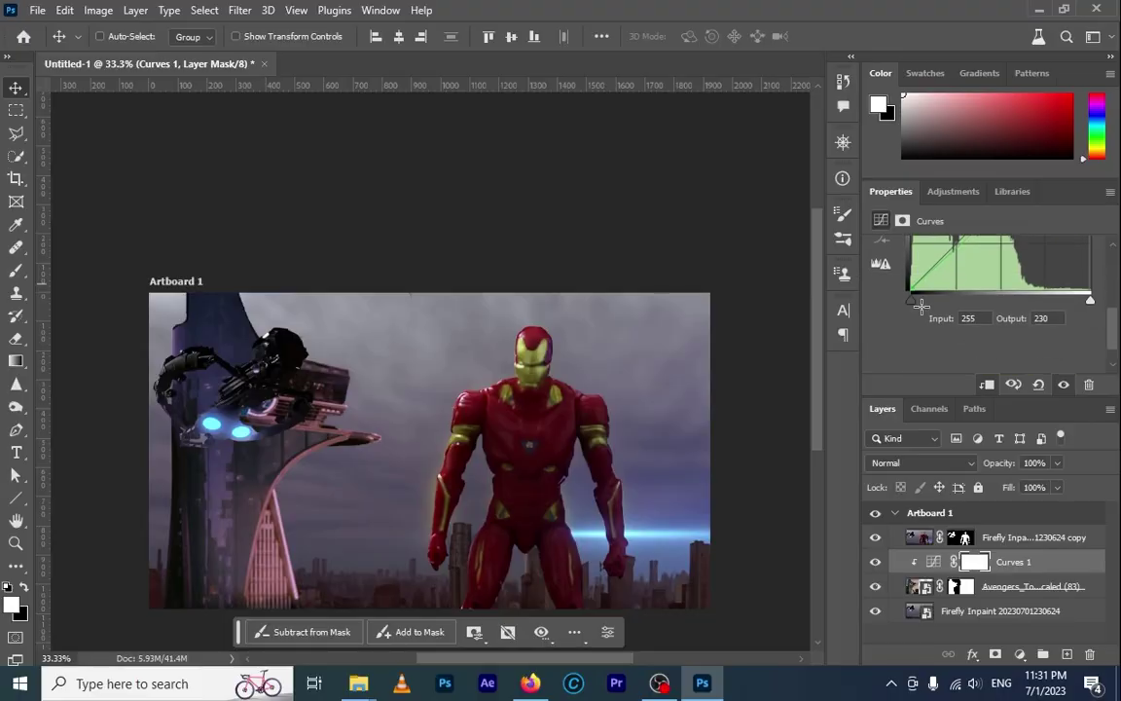
pyautogui.moveTo(930, 296); pyautogui.dragTo(908, 301)
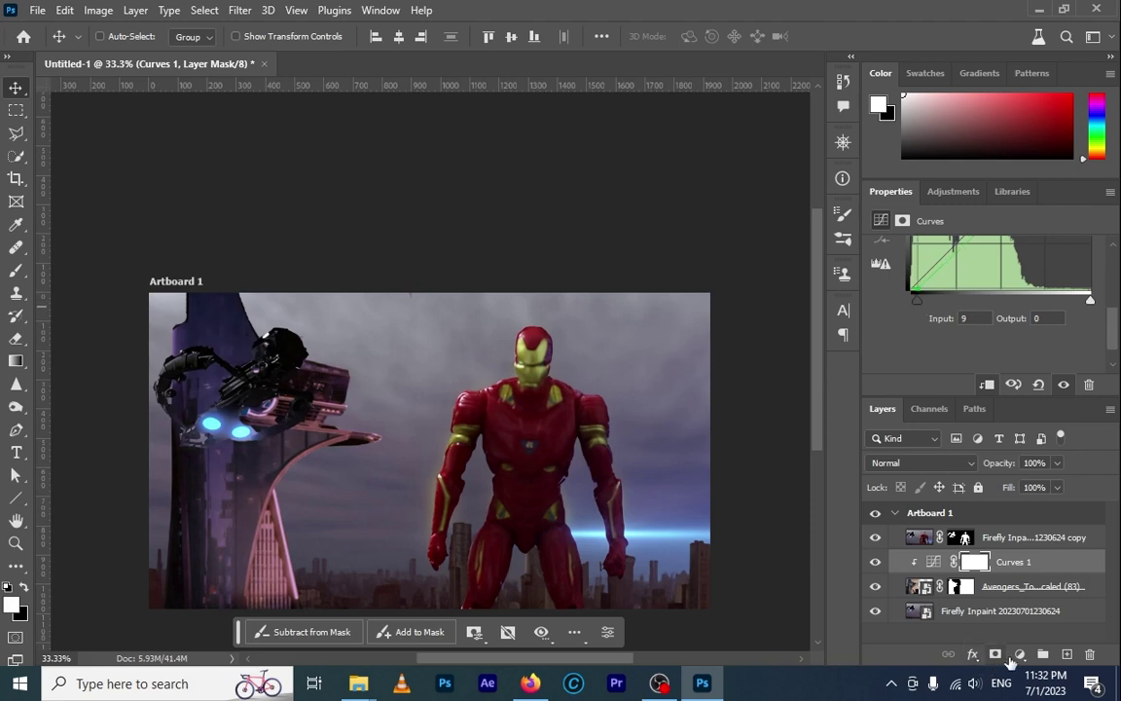
# Add Hue/Saturation at Lightness -16, paint exposure onto the arch edge, and raise its opacity
pyautogui.click(1019, 654)
pyautogui.click(1020, 487)
pyautogui.moveTo(984, 345); pyautogui.dragTo(1003, 346)
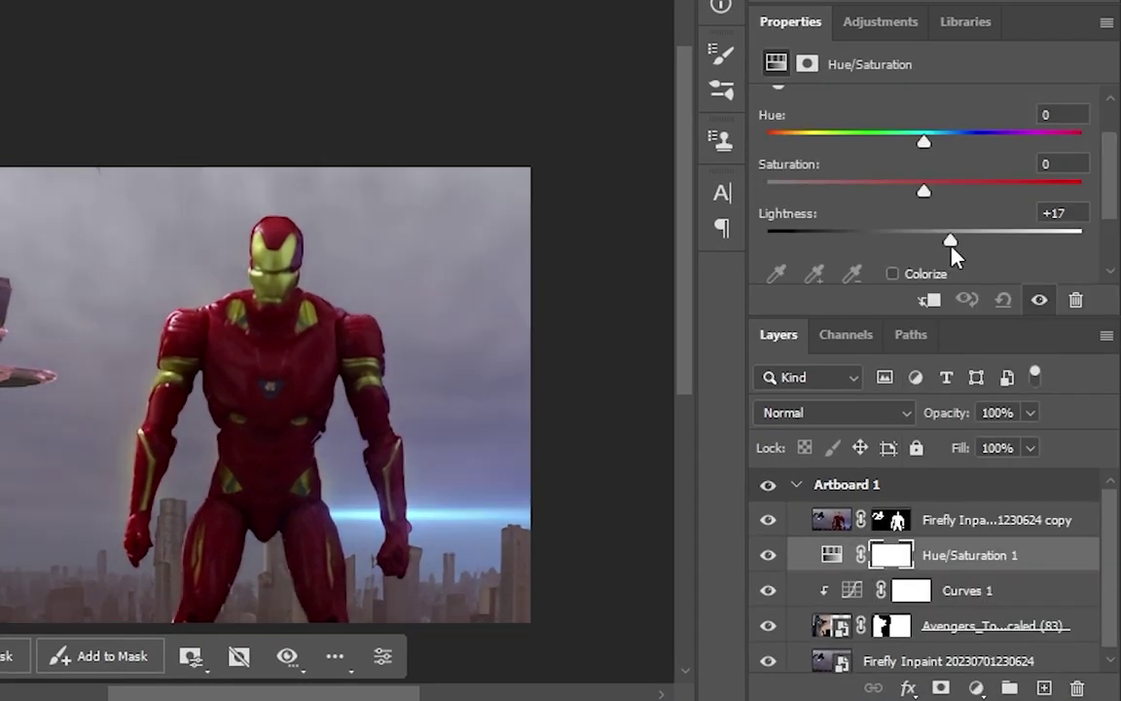
pyautogui.moveTo(952, 249); pyautogui.dragTo(900, 246)
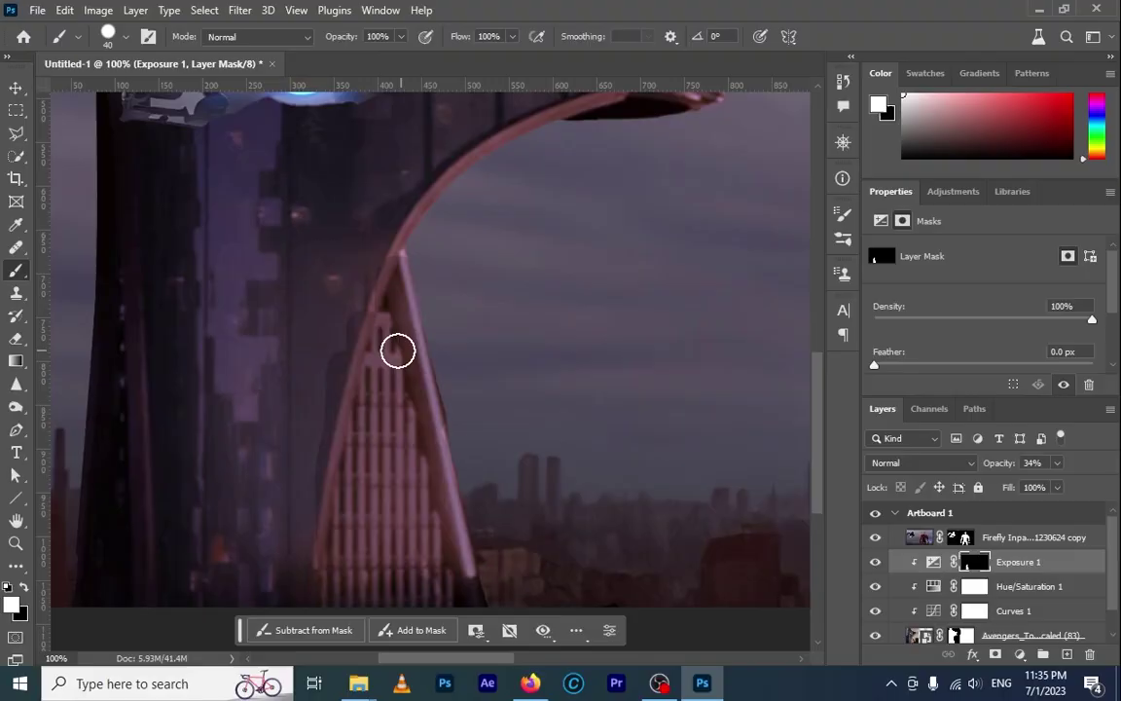
pyautogui.moveTo(398, 252); pyautogui.dragTo(414, 425)
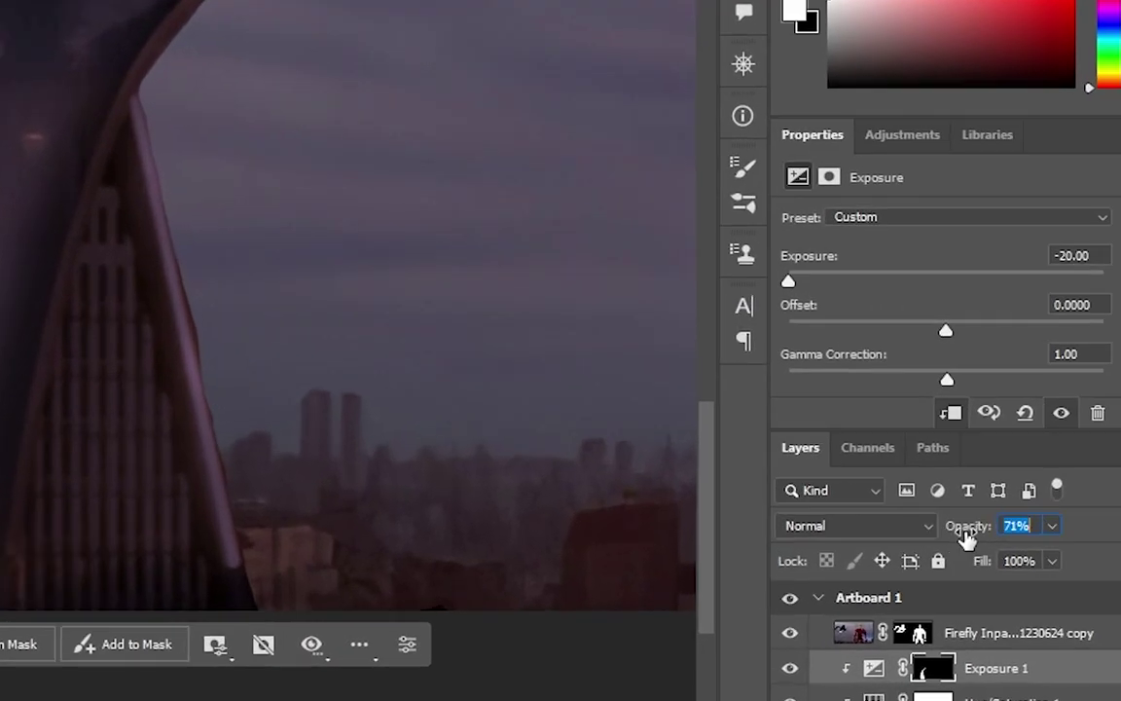
pyautogui.moveTo(968, 526); pyautogui.dragTo(951, 533)
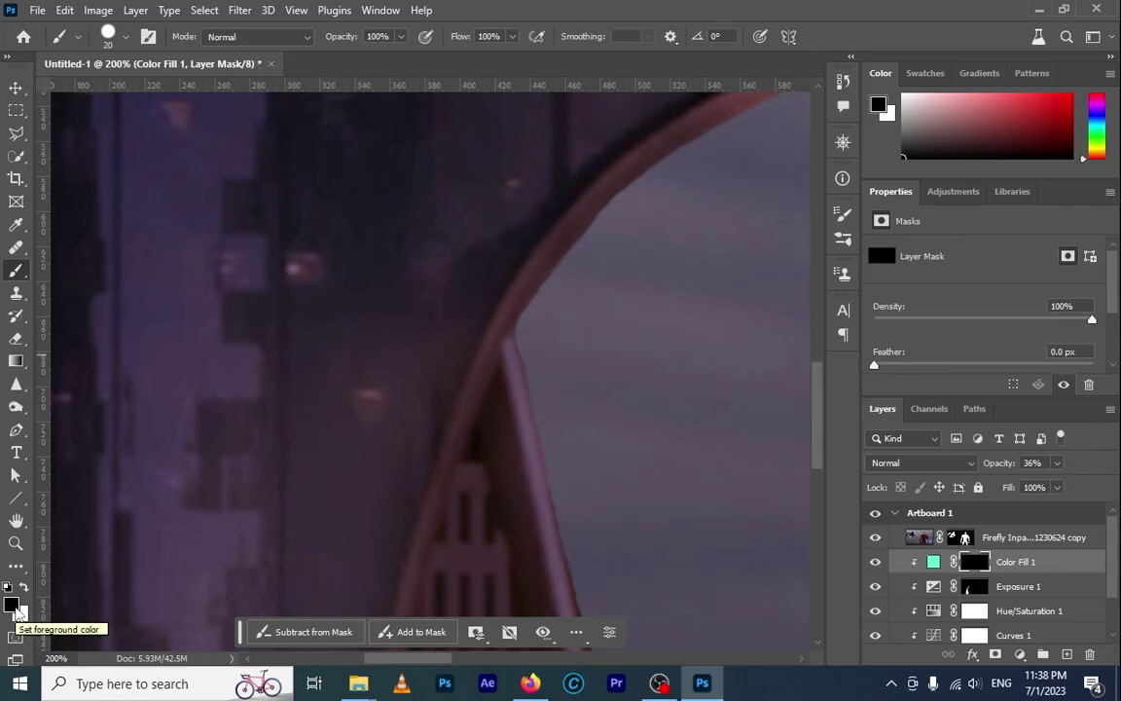
# Paint white teal glow along the arch edge on the Color Fill mask and soften it
pyautogui.press('x')
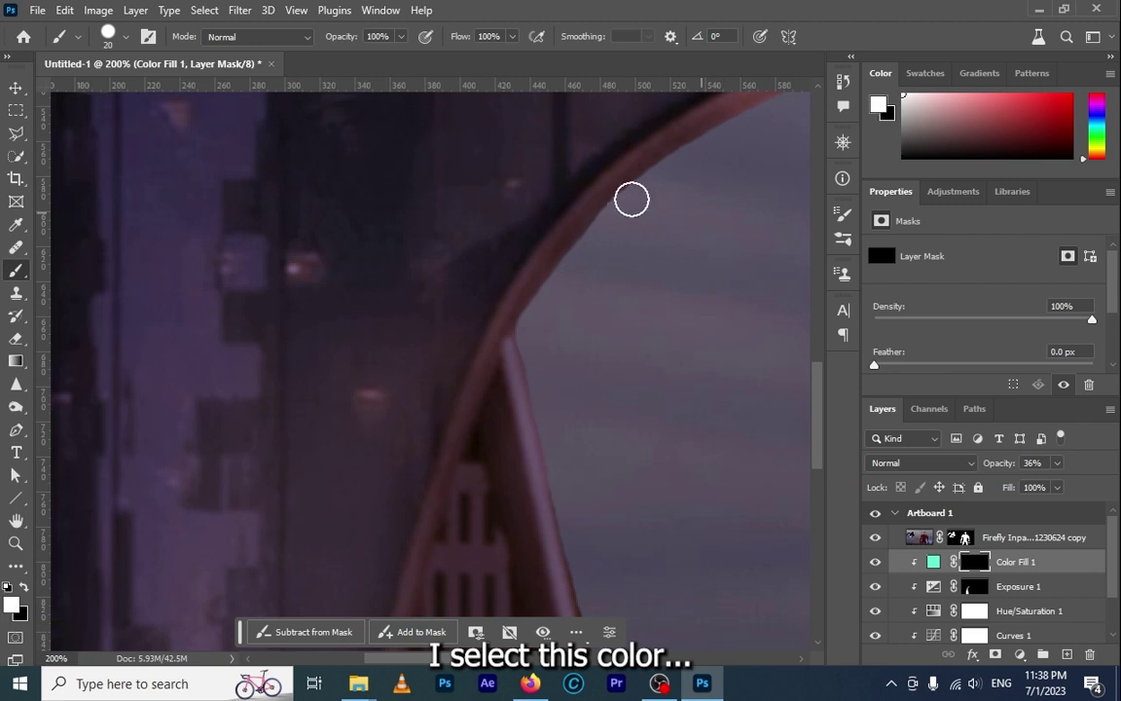
pyautogui.moveTo(619, 164); pyautogui.dragTo(520, 270)
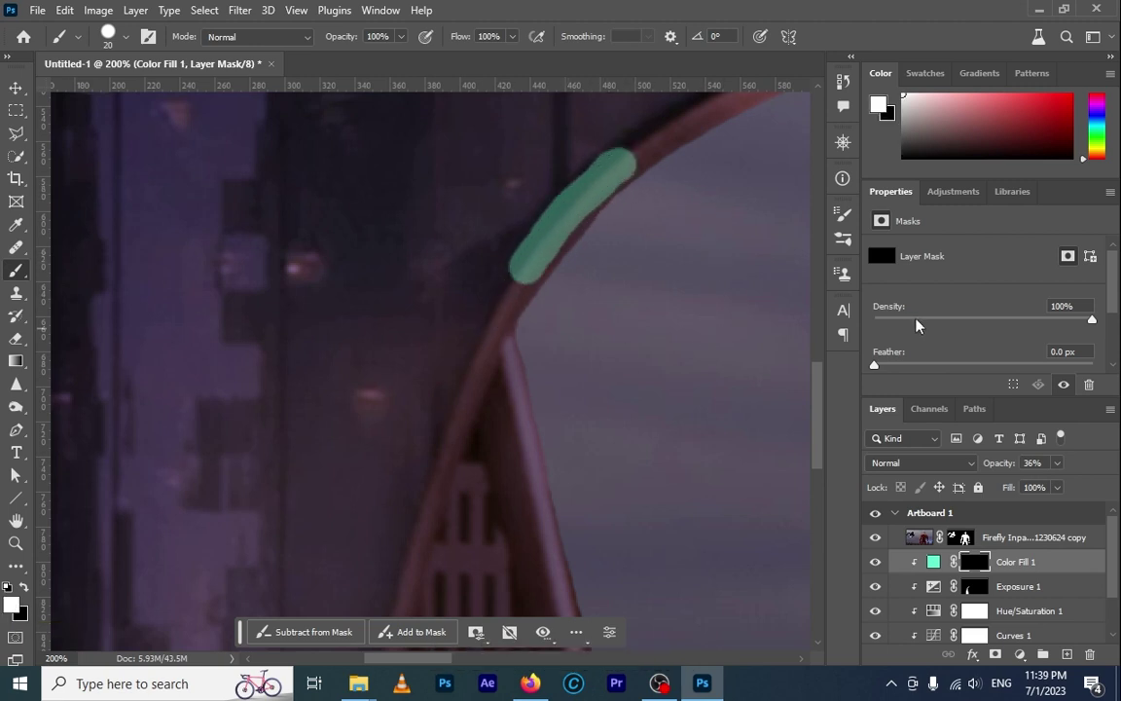
pyautogui.moveTo(890, 371); pyautogui.dragTo(1003, 372)
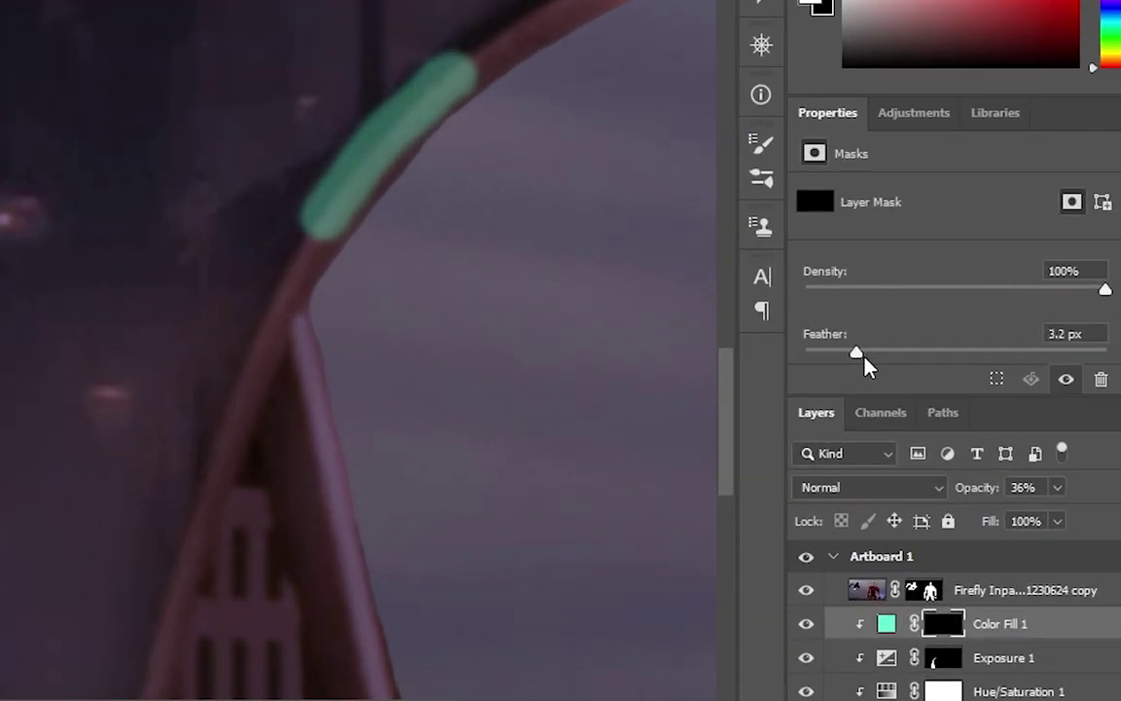
pyautogui.moveTo(937, 358); pyautogui.dragTo(932, 358)
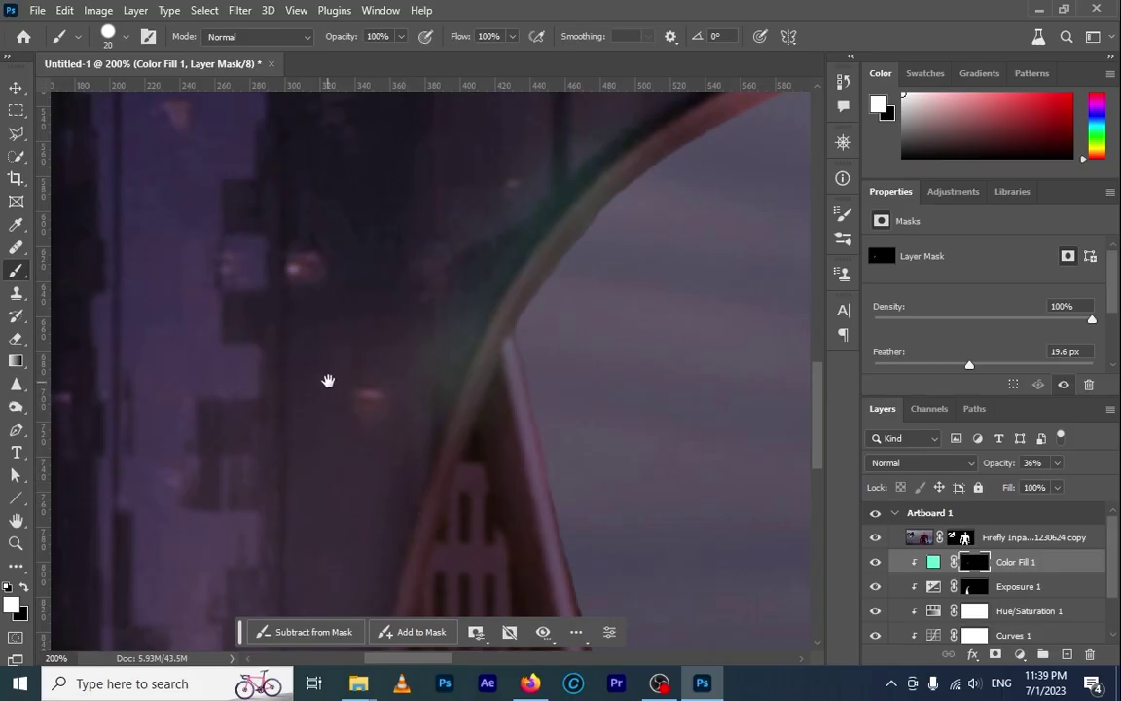
# Paint the teal glow under the spaceship and strengthen it over the tower
pyautogui.moveTo(328, 379); pyautogui.dragTo(526, 134)
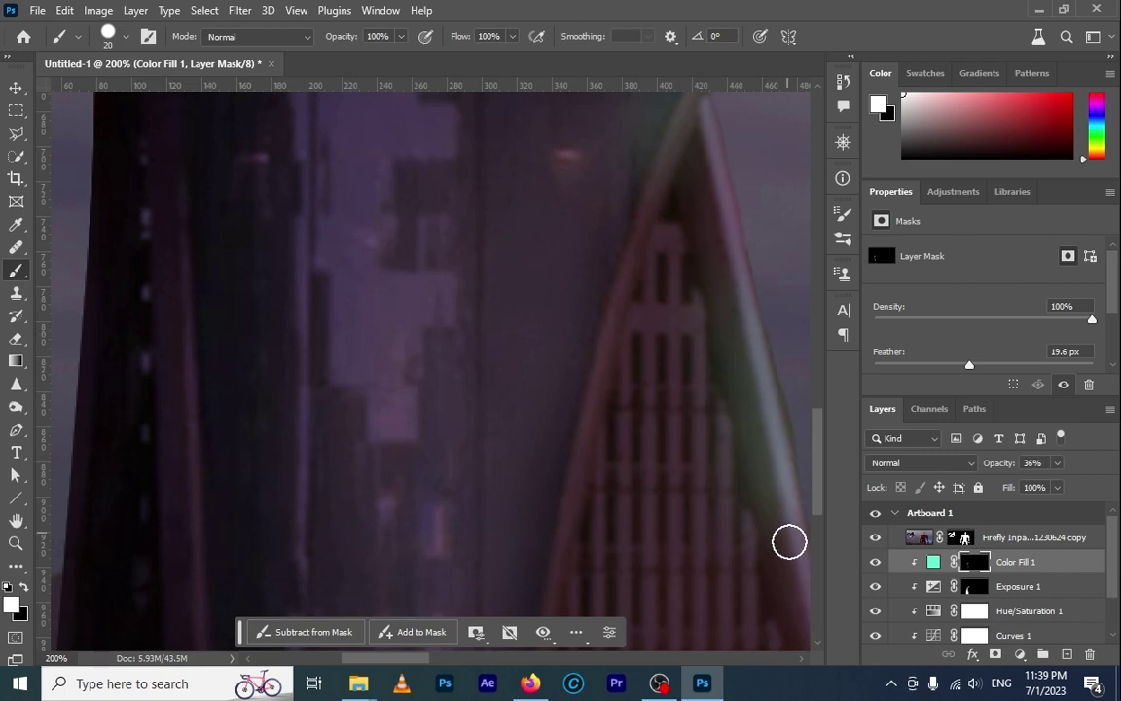
pyautogui.hotkey('ctrl', '-')
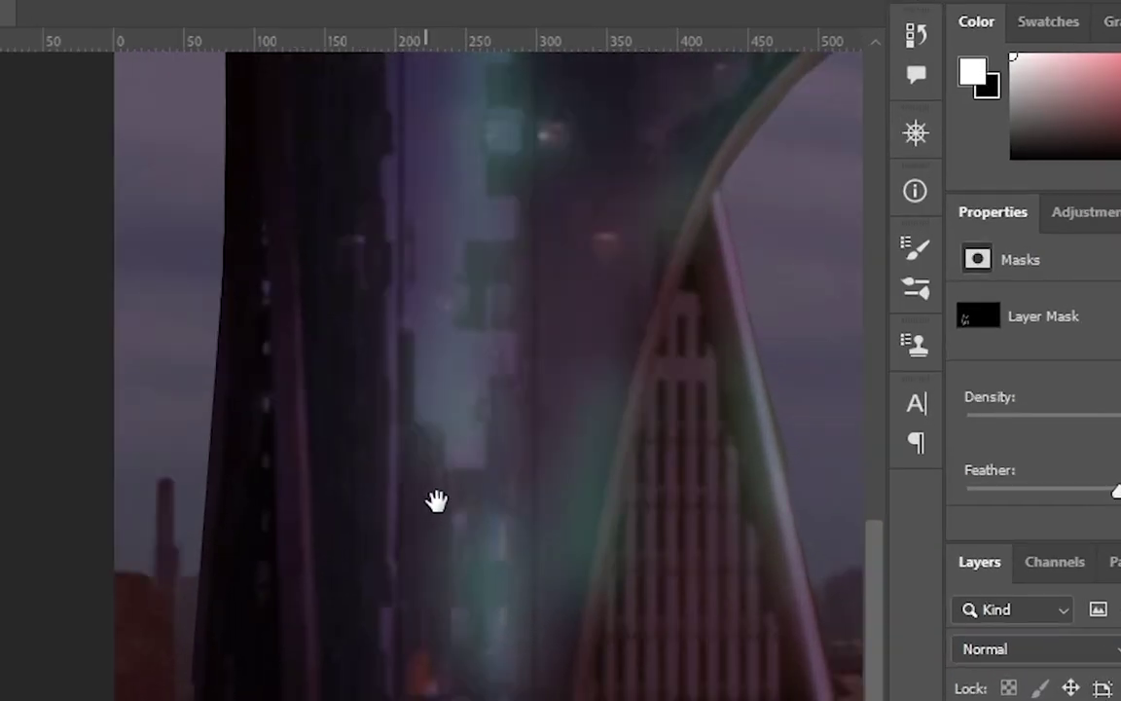
pyautogui.moveTo(436, 500); pyautogui.dragTo(468, 654)
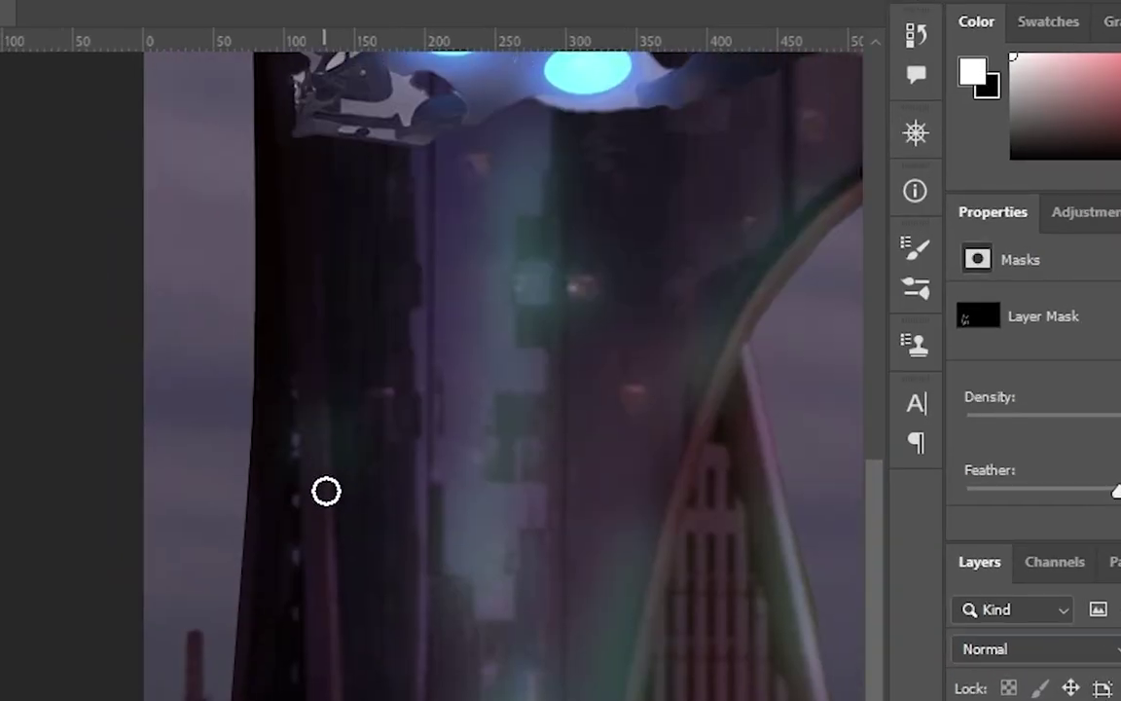
pyautogui.moveTo(446, 329); pyautogui.dragTo(458, 474)
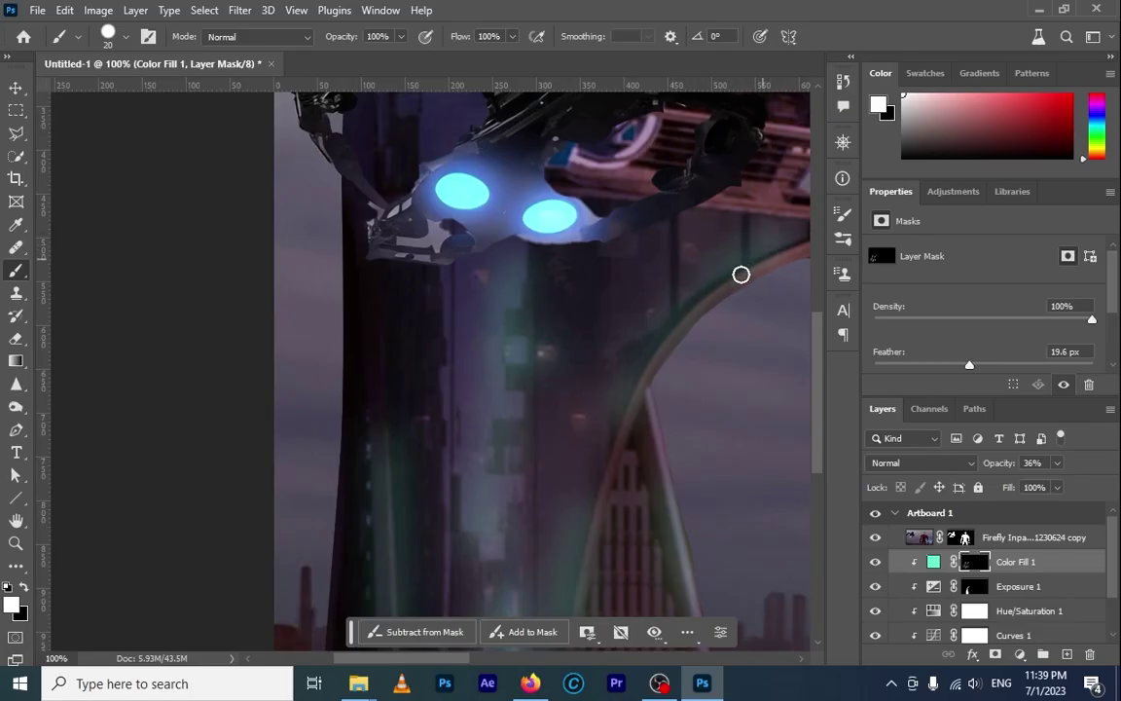
pyautogui.moveTo(695, 243); pyautogui.dragTo(446, 511)
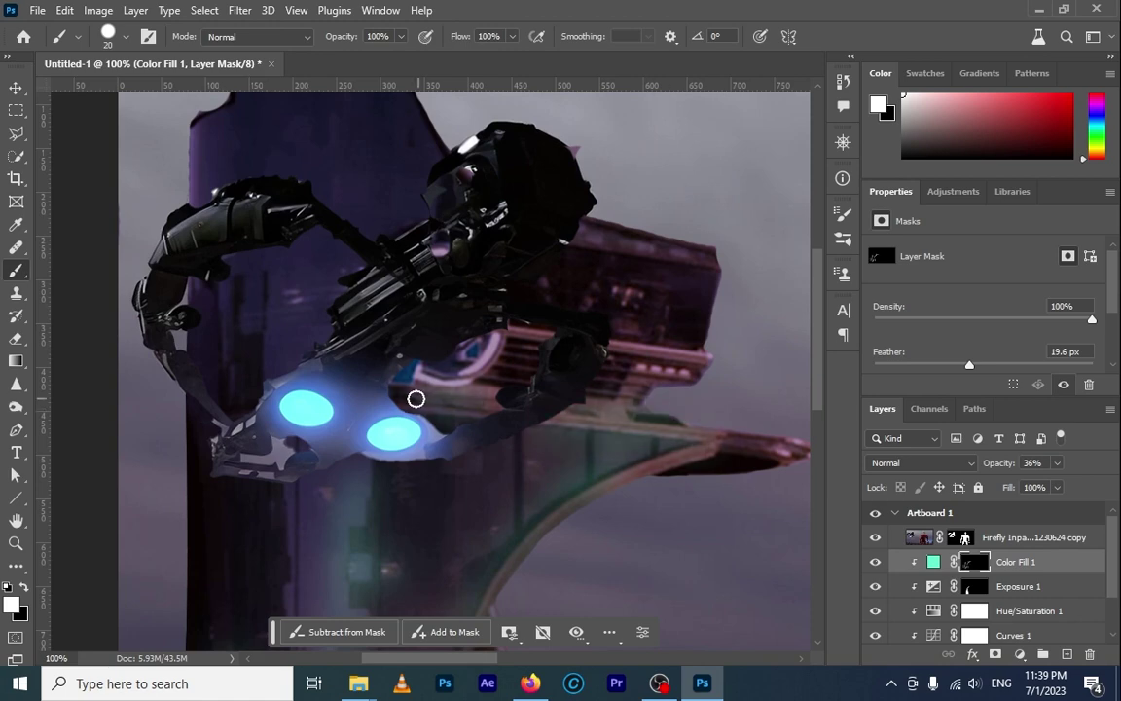
pyautogui.moveTo(507, 371); pyautogui.dragTo(543, 333)
pyautogui.moveTo(474, 477); pyautogui.dragTo(543, 165)
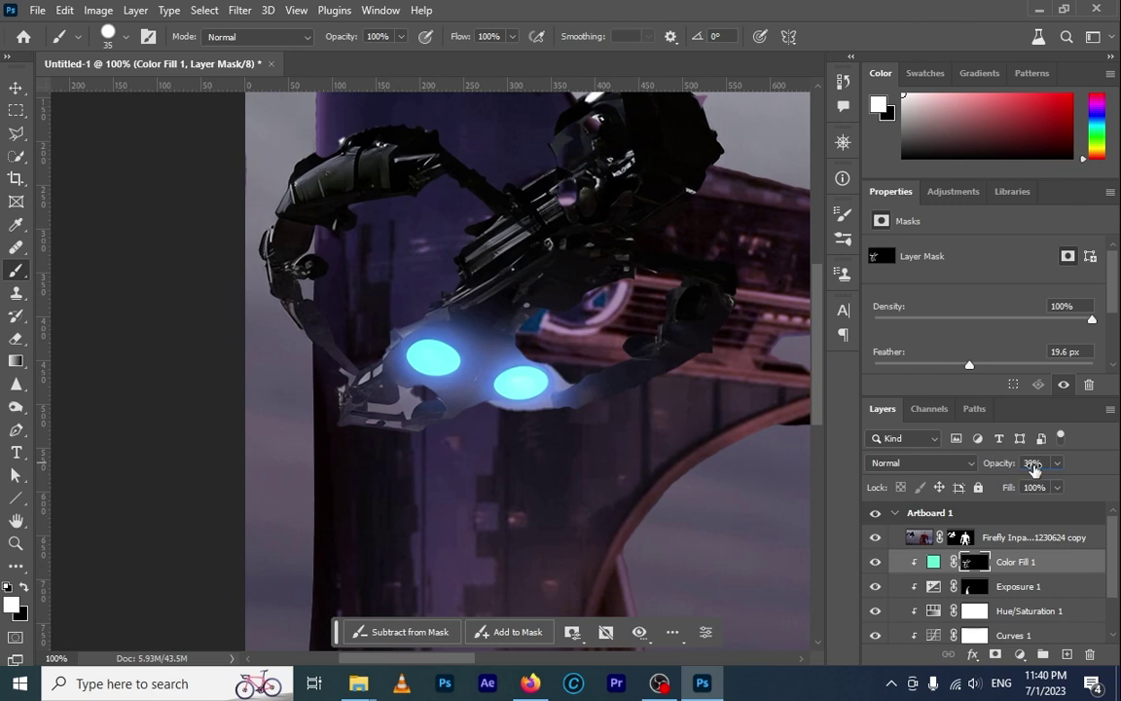
pyautogui.moveTo(1034, 470); pyautogui.dragTo(1026, 467)
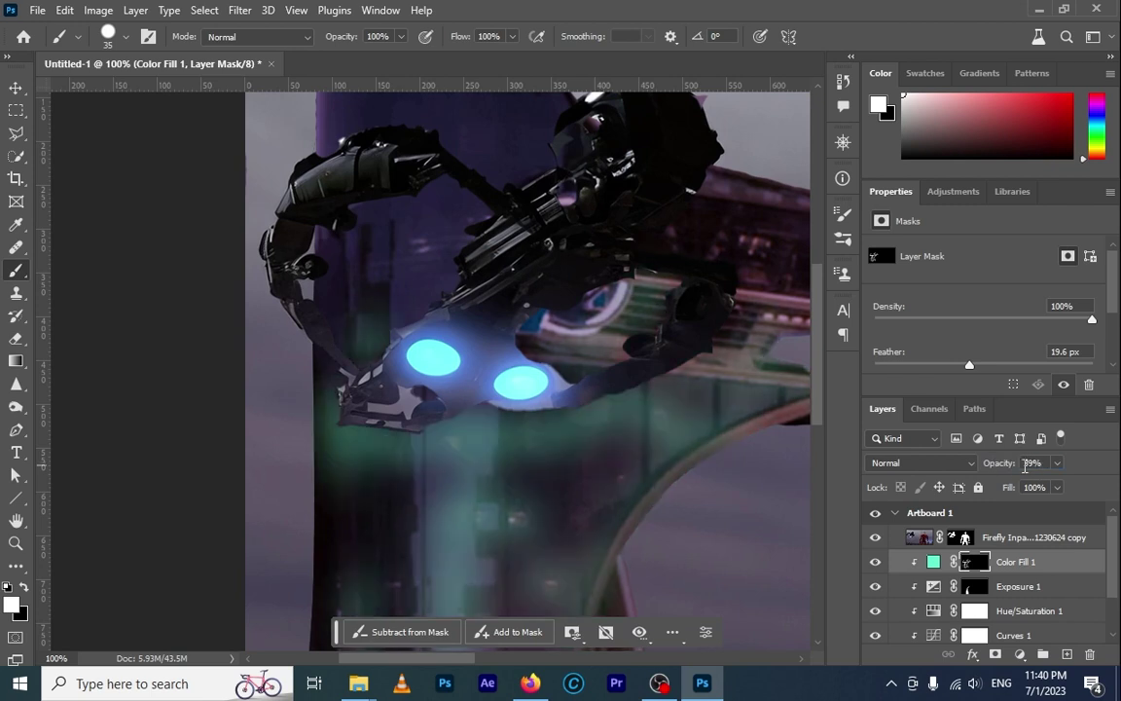
# Touch up with a 44% black brush and fade the glow layer to 21% opacity
pyautogui.press('x')
pyautogui.press('4')
pyautogui.press('4')
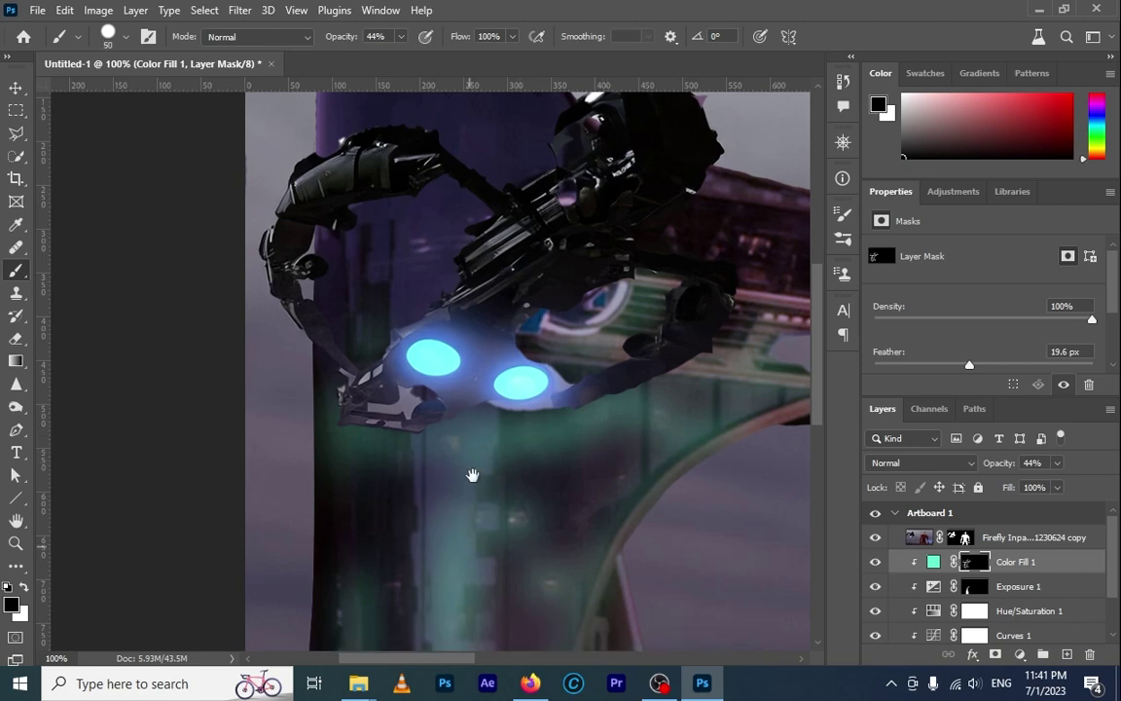
pyautogui.scroll(-5, 526, 428)
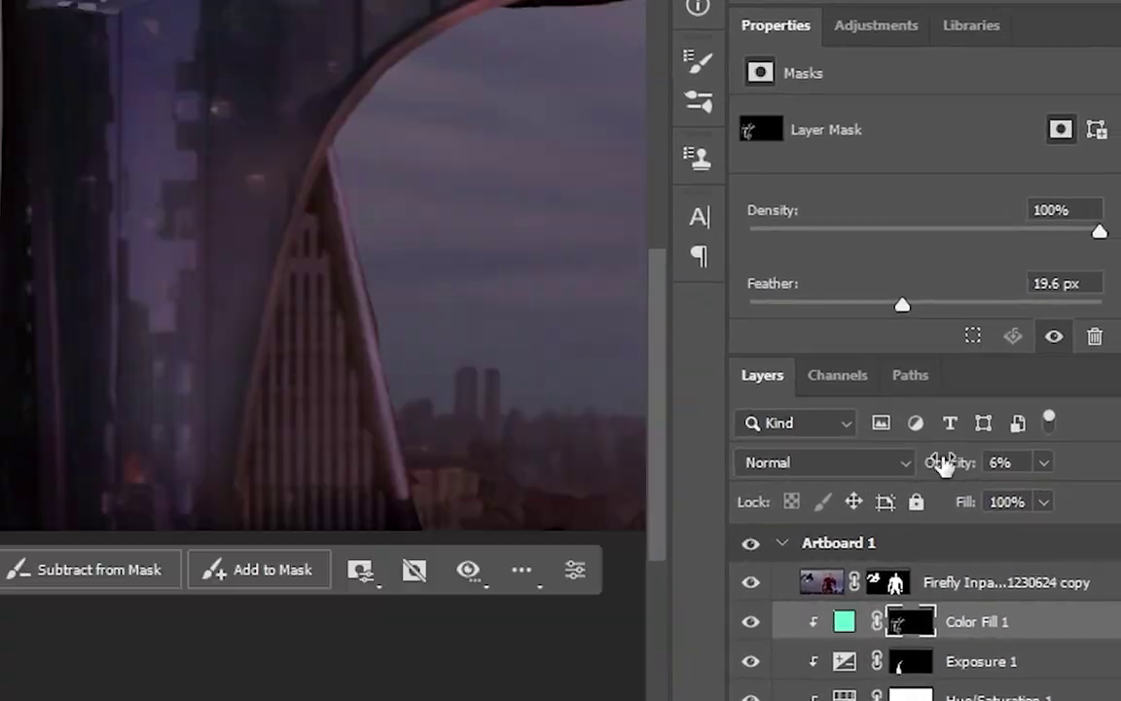
pyautogui.moveTo(1003, 463); pyautogui.dragTo(1009, 465)
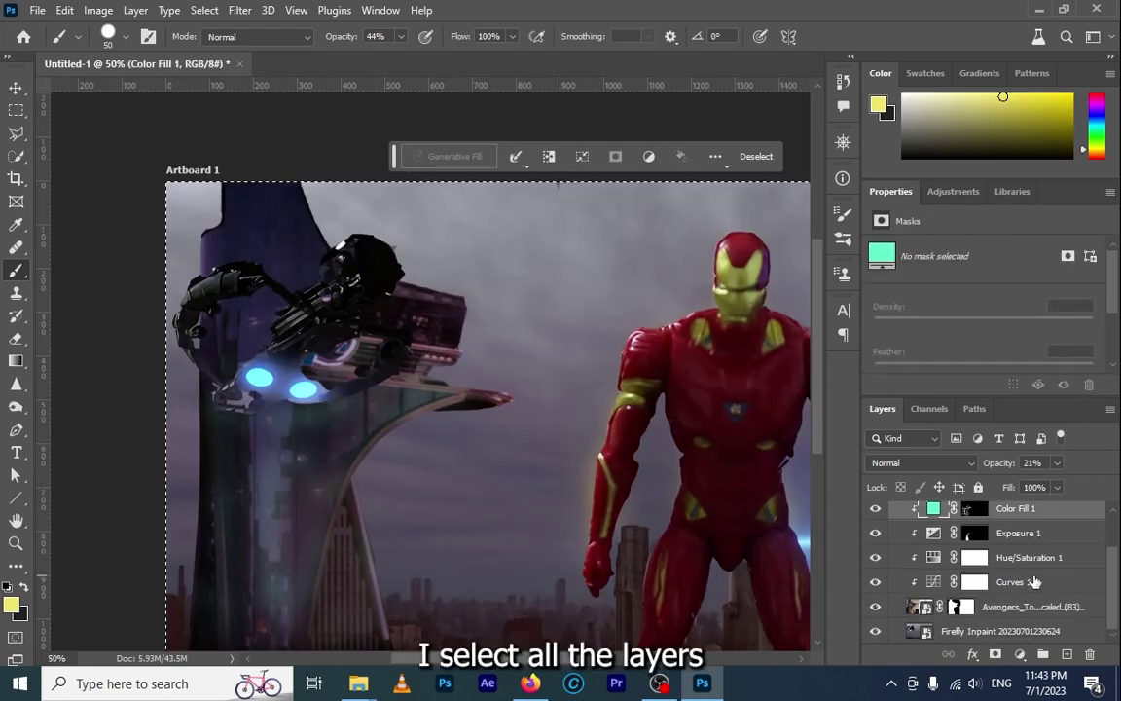
# Group all composite layers into Group 1, duplicate it, and convert the copy to a smart object
pyautogui.scroll(2, 1035, 581)
pyautogui.click(1026, 532)
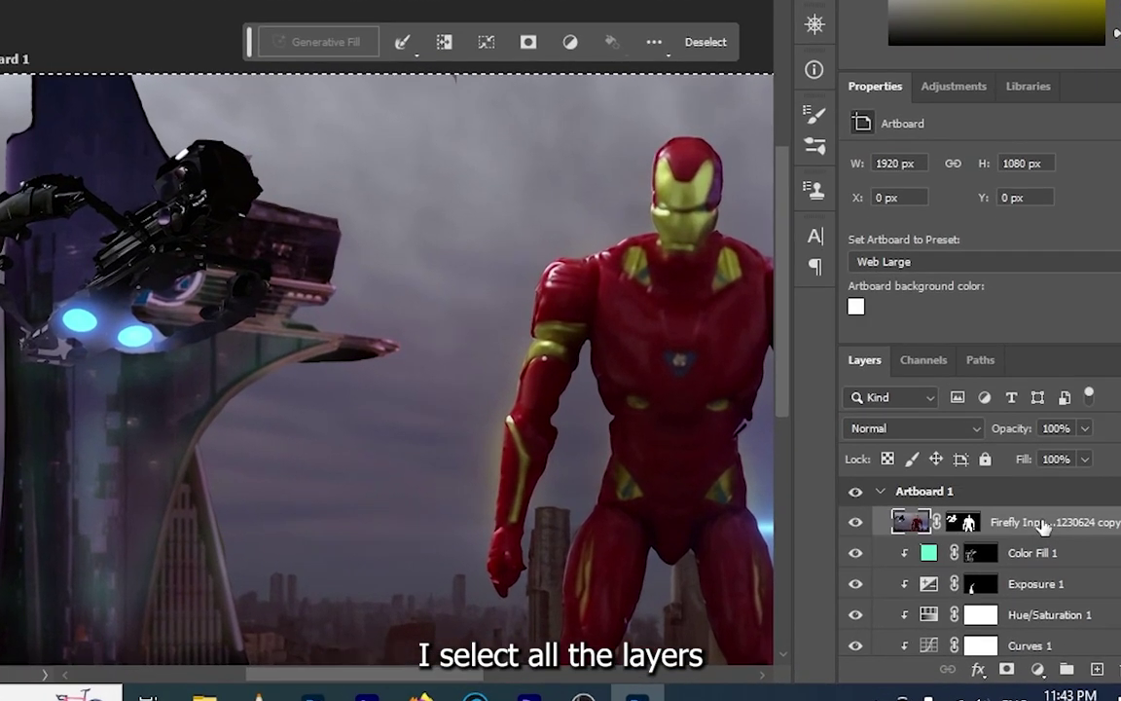
pyautogui.scroll(-2, 980, 585)
pyautogui.keyDown('shift'); pyautogui.click(981, 585); pyautogui.keyUp('shift')
pyautogui.scroll(2, 987, 583)
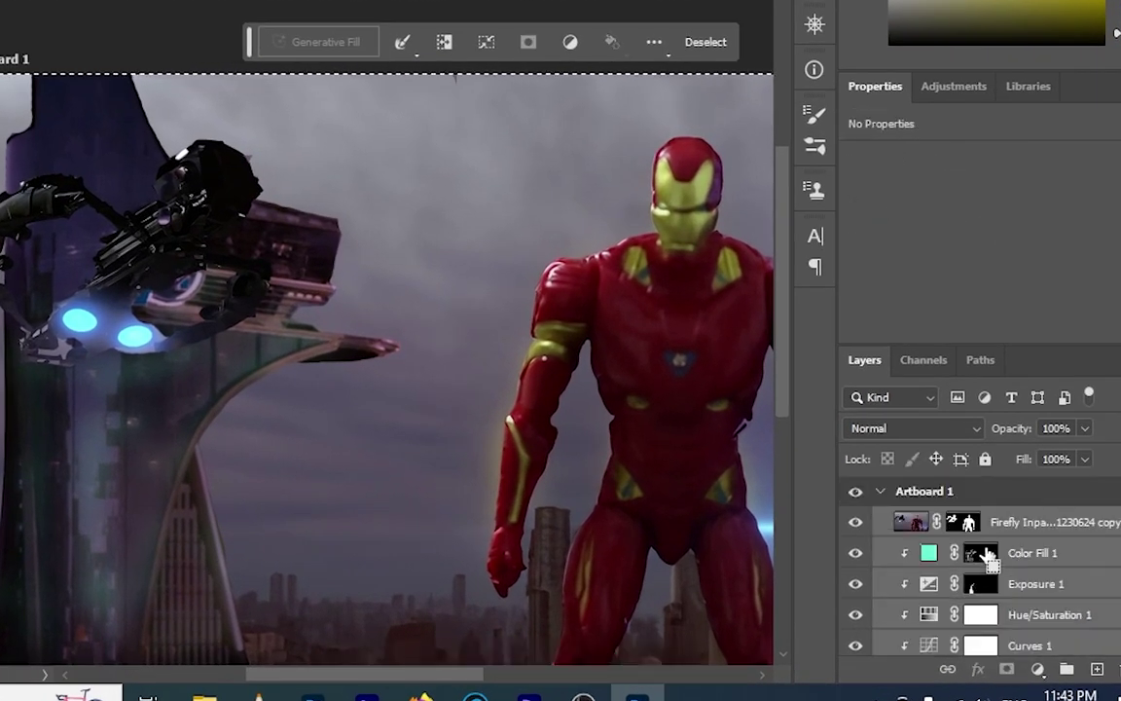
pyautogui.hotkey('ctrl', 'g')
pyautogui.hotkey('ctrl', 'd')
pyautogui.hotkey('ctrl', 'j')
pyautogui.rightClick(1025, 519)
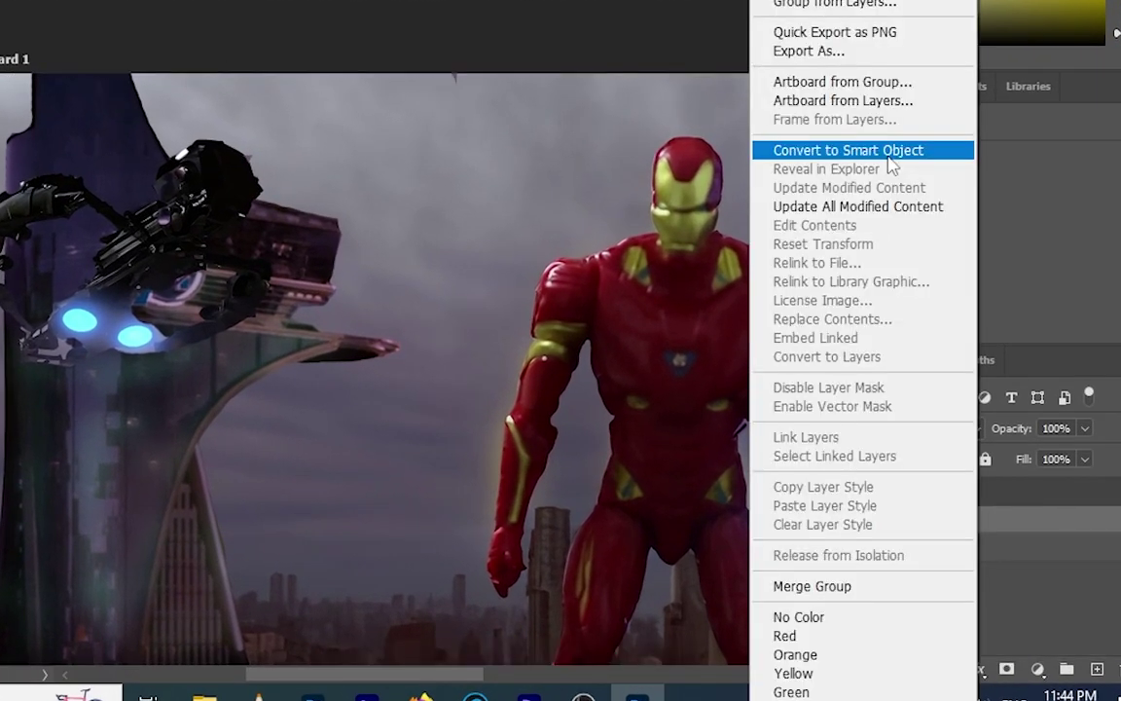
pyautogui.click(880, 156)
# In the Camera Raw Filter, cool Temperature to -15 and darken the Exposure
pyautogui.click(239, 9)
pyautogui.click(279, 111)
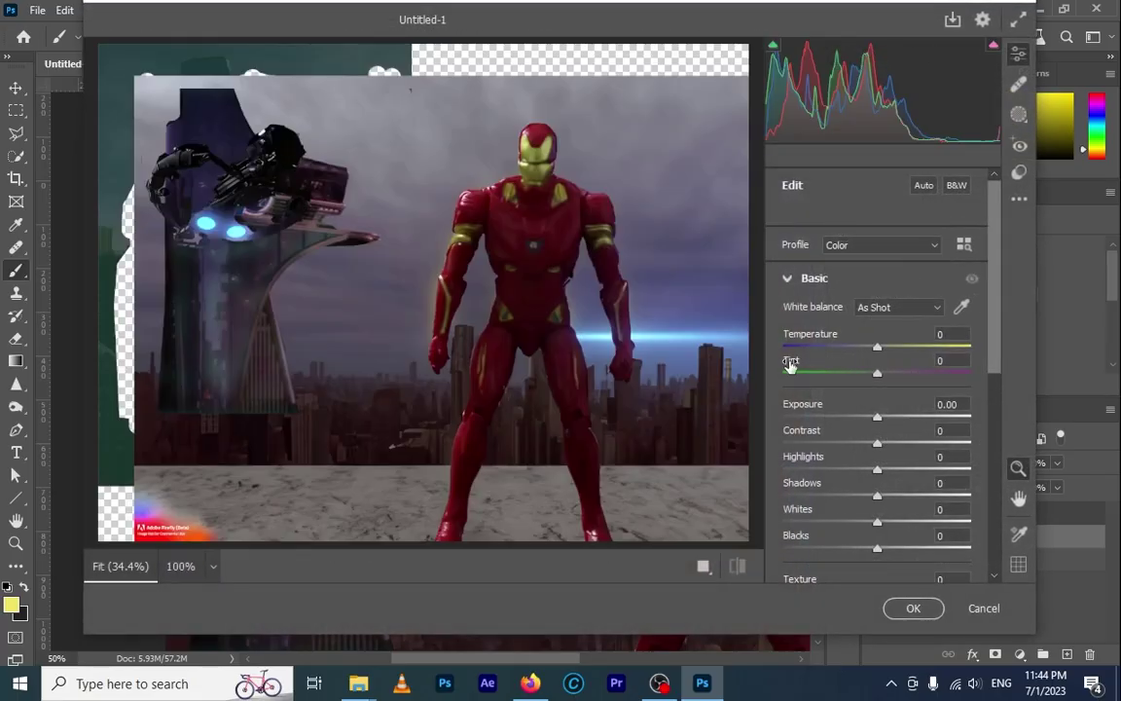
pyautogui.moveTo(877, 346); pyautogui.dragTo(863, 346)
pyautogui.moveTo(877, 416)
pyautogui.mouseDown()
pyautogui.moveTo(863, 417)
pyautogui.moveTo(873, 425)
pyautogui.mouseUp()
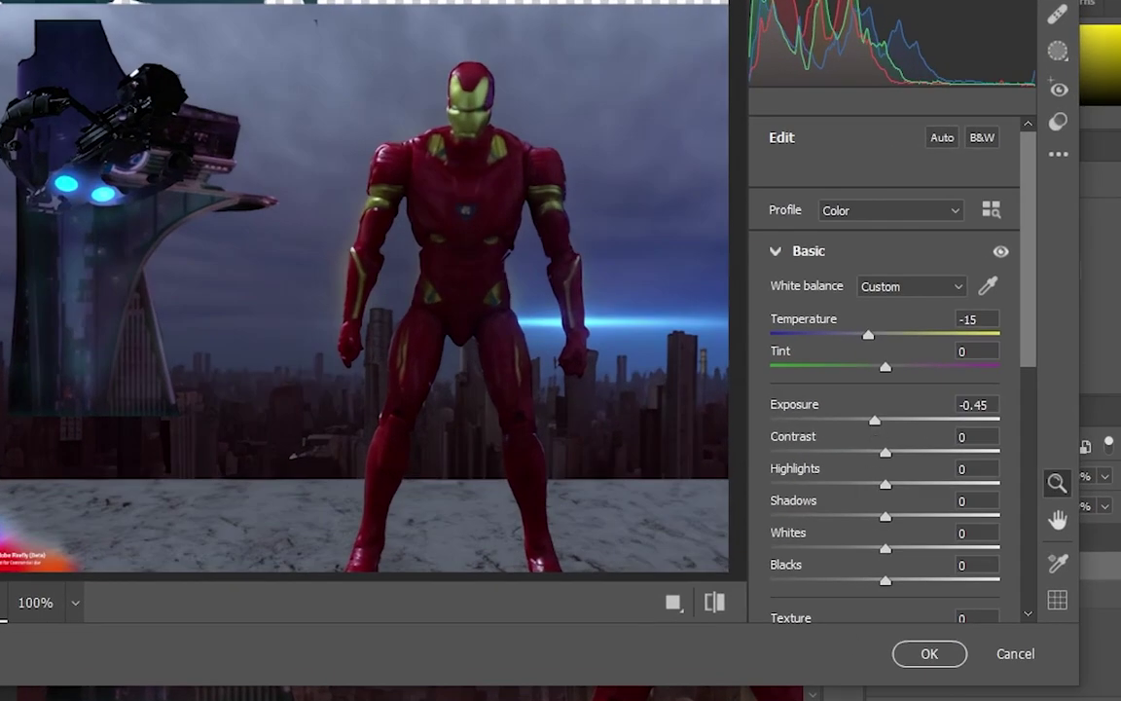
# Color-grade the shadows blue and the highlights orange, comparing with grading toggled off
pyautogui.scroll(-5, 784, 551)
pyautogui.click(779, 569)
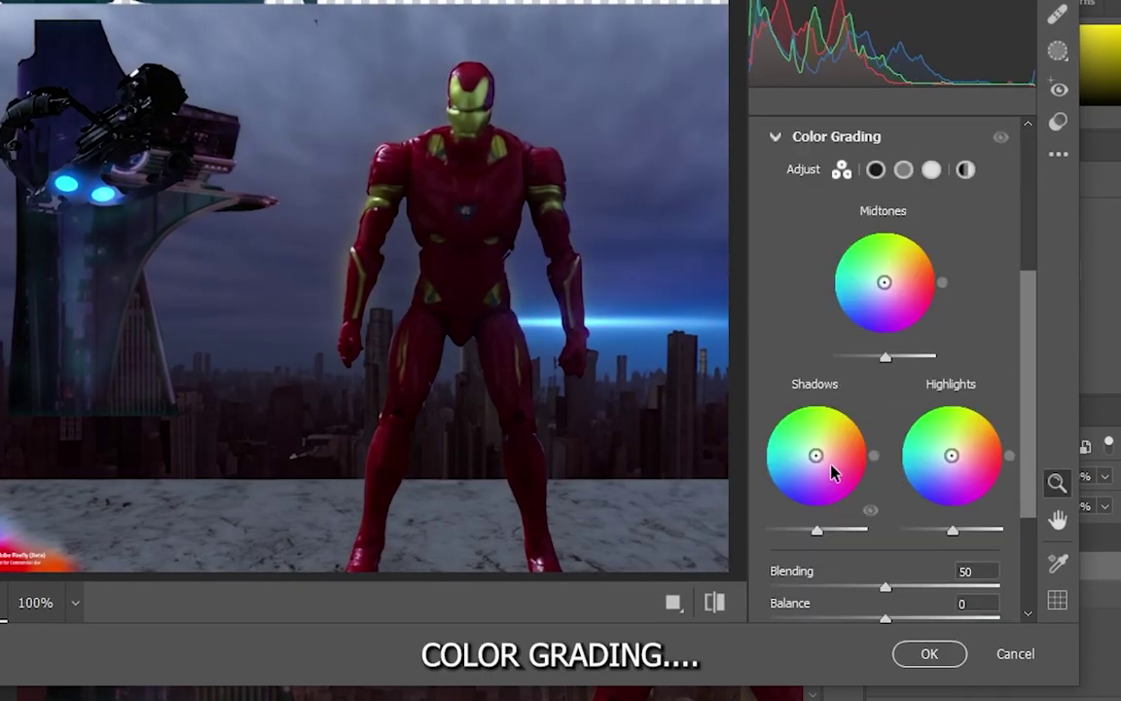
pyautogui.moveTo(832, 472); pyautogui.dragTo(823, 467)
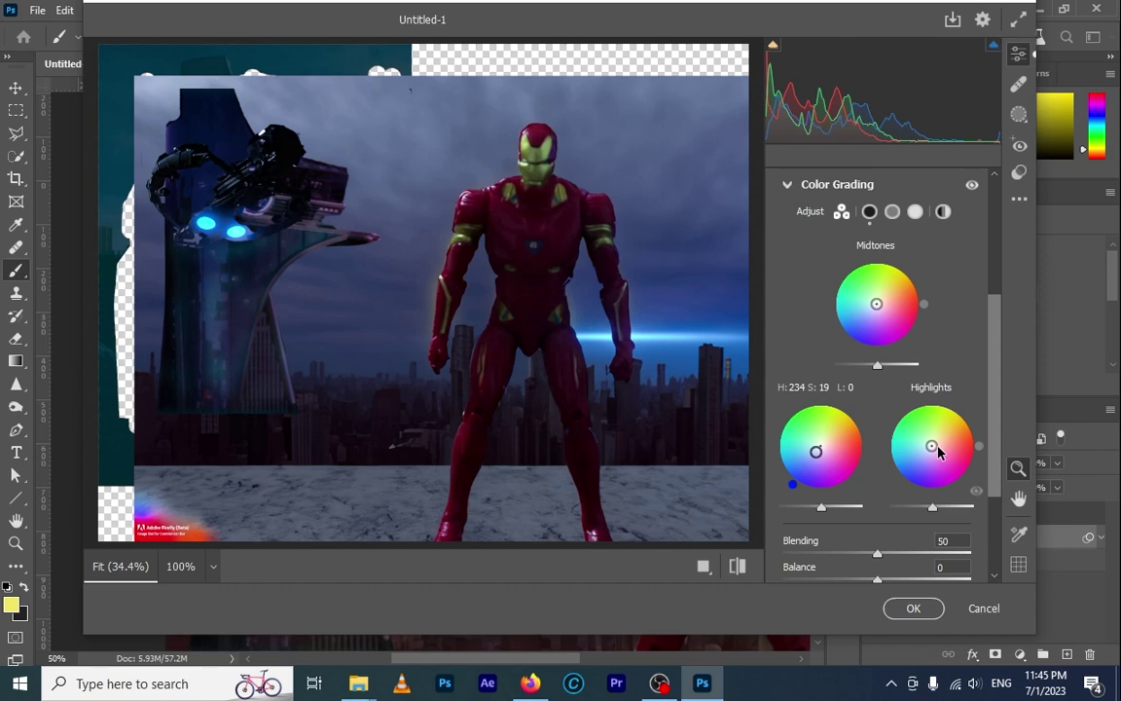
pyautogui.moveTo(937, 447); pyautogui.dragTo(938, 441)
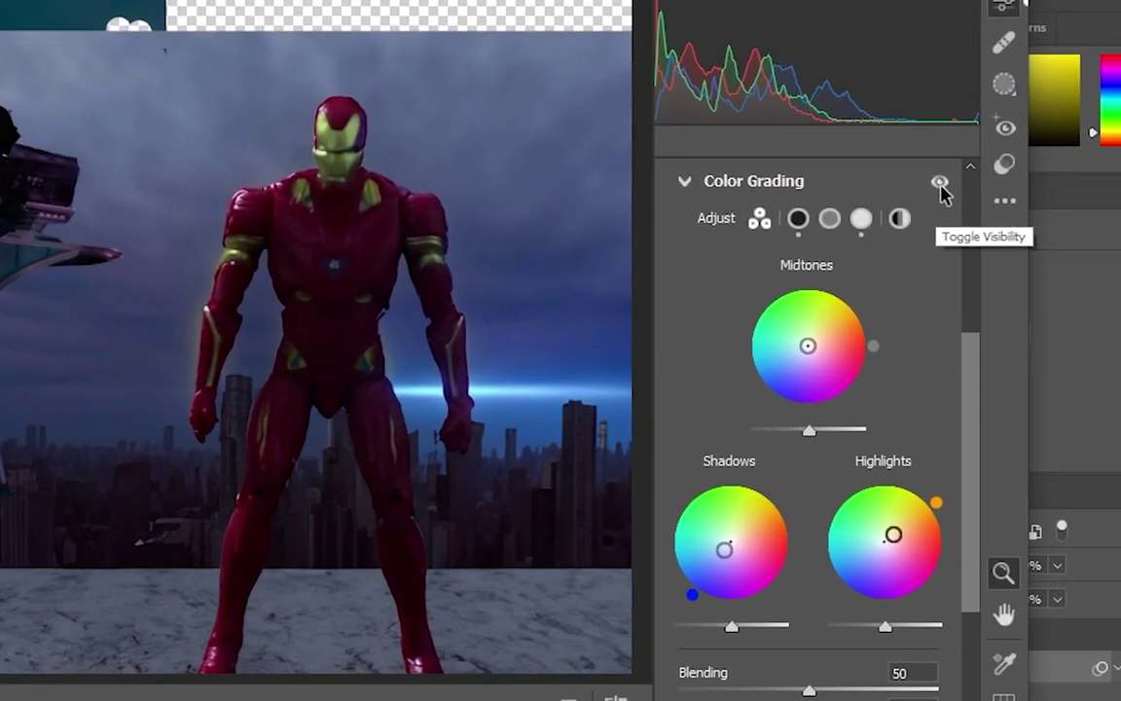
pyautogui.click(972, 186)
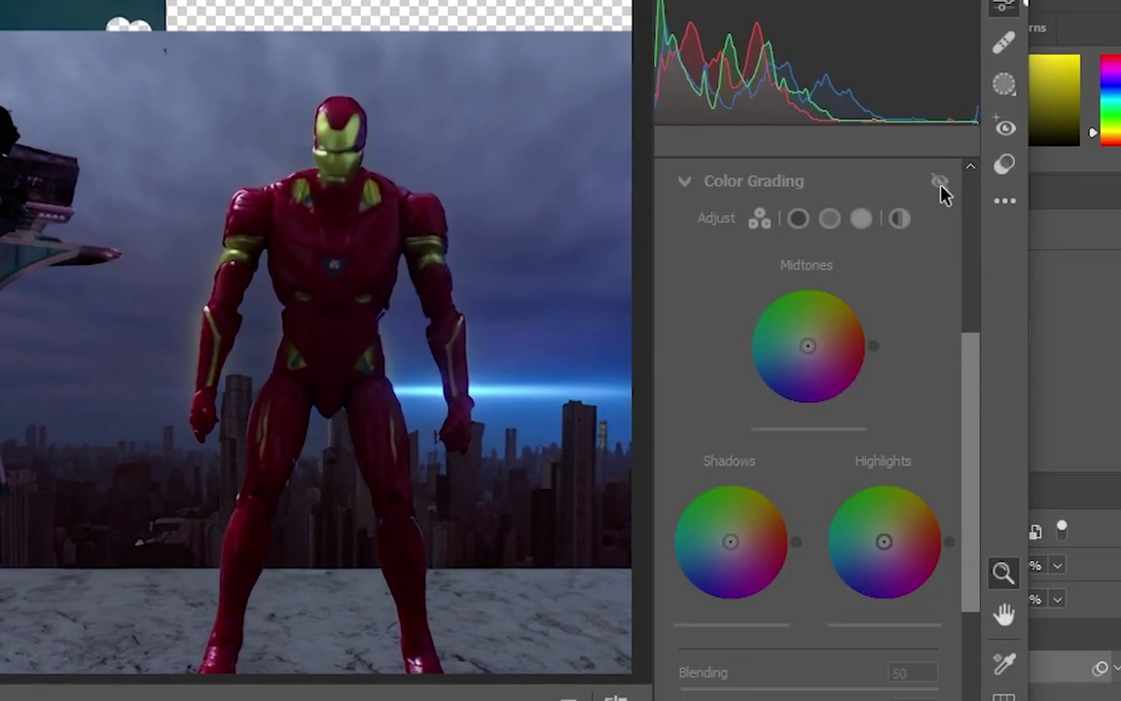
pyautogui.click(939, 185)
# Set the tone curve to Lights +17 and Shadows -3 and apply the filter
pyautogui.scroll(10, 871, 438)
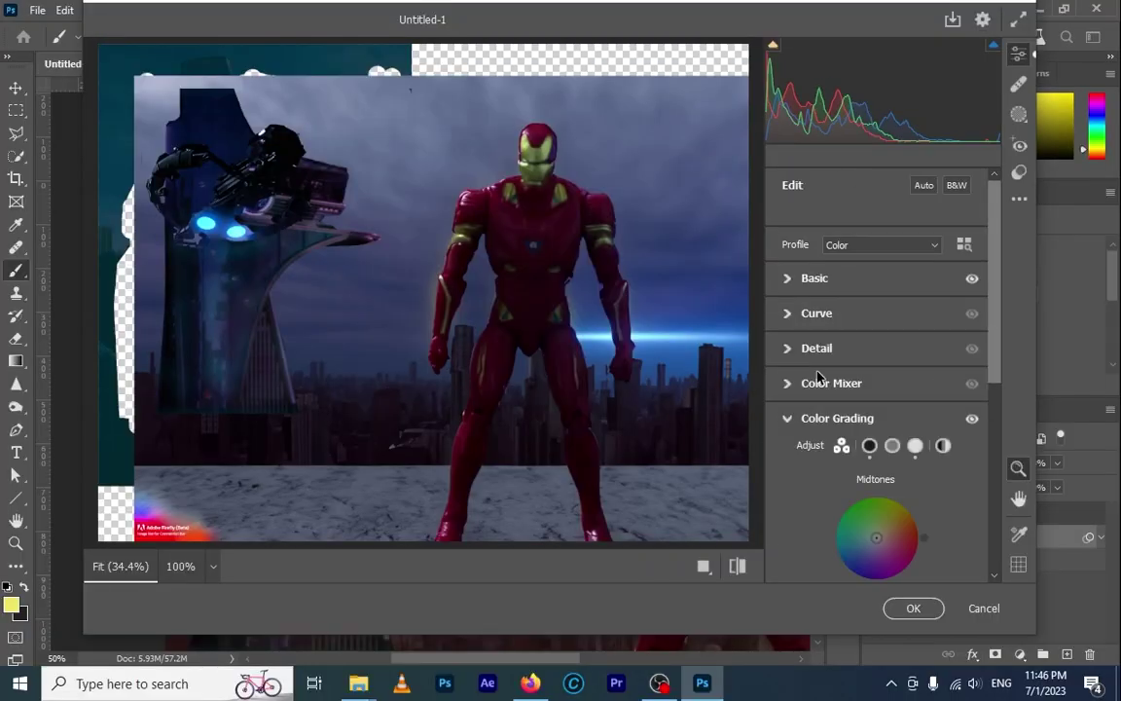
pyautogui.click(789, 313)
pyautogui.moveTo(930, 296)
pyautogui.mouseDown()
pyautogui.moveTo(928, 280)
pyautogui.moveTo(913, 281)
pyautogui.mouseUp()
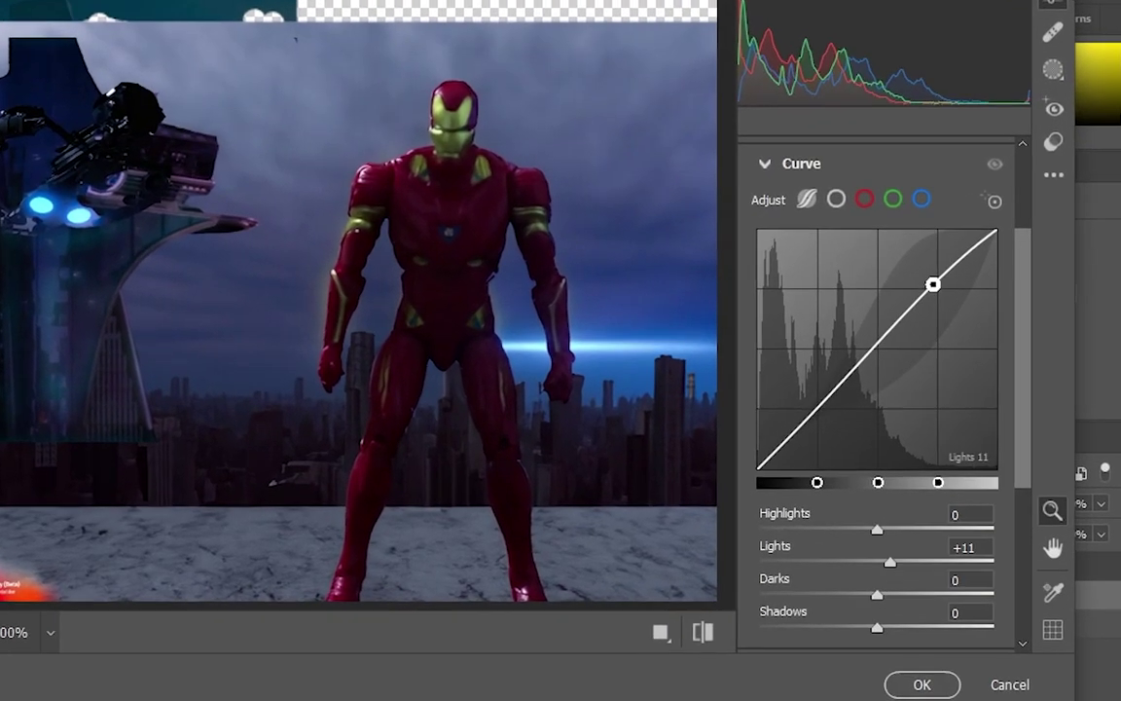
pyautogui.moveTo(772, 432); pyautogui.dragTo(773, 435)
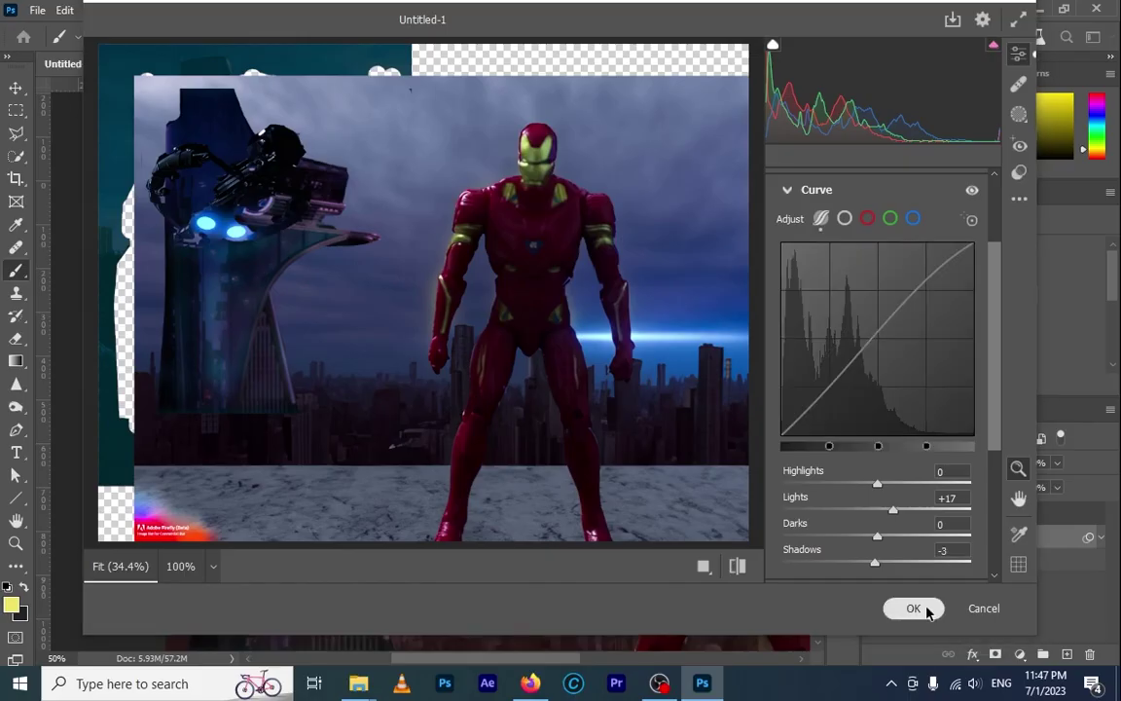
pyautogui.click(918, 607)
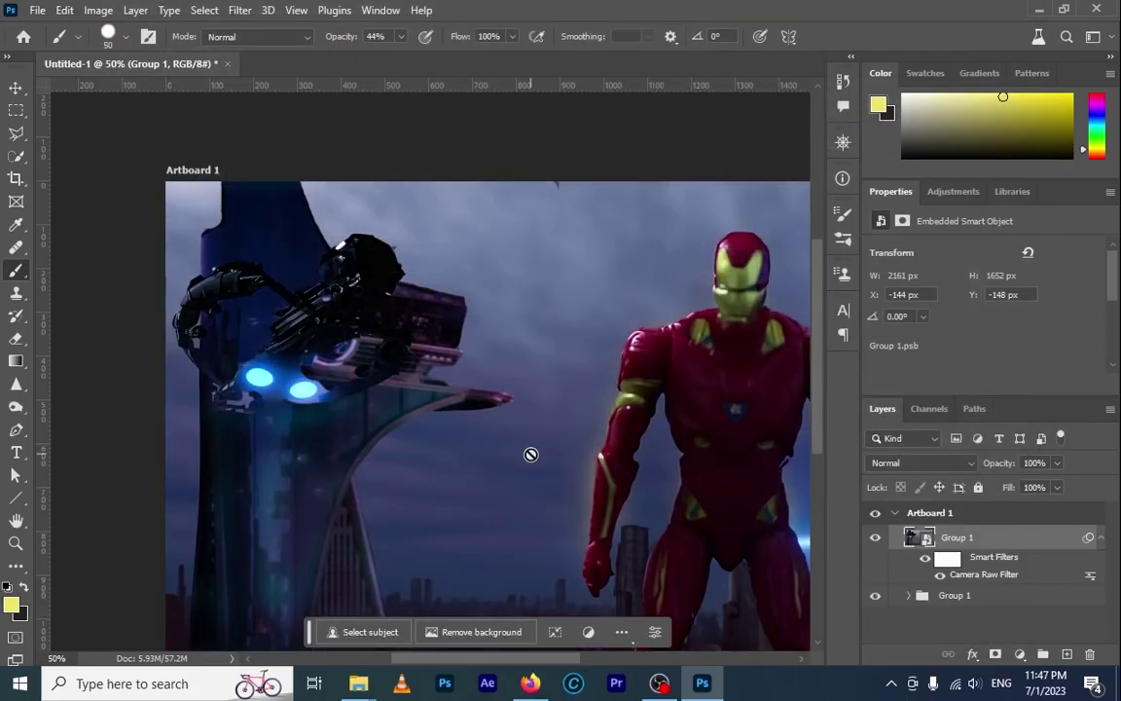
# Zoom out and hide the graded Group 1 smart object to reveal the ungraded composite
pyautogui.hotkey('ctrl', '-')
pyautogui.hotkey('ctrl', '-')
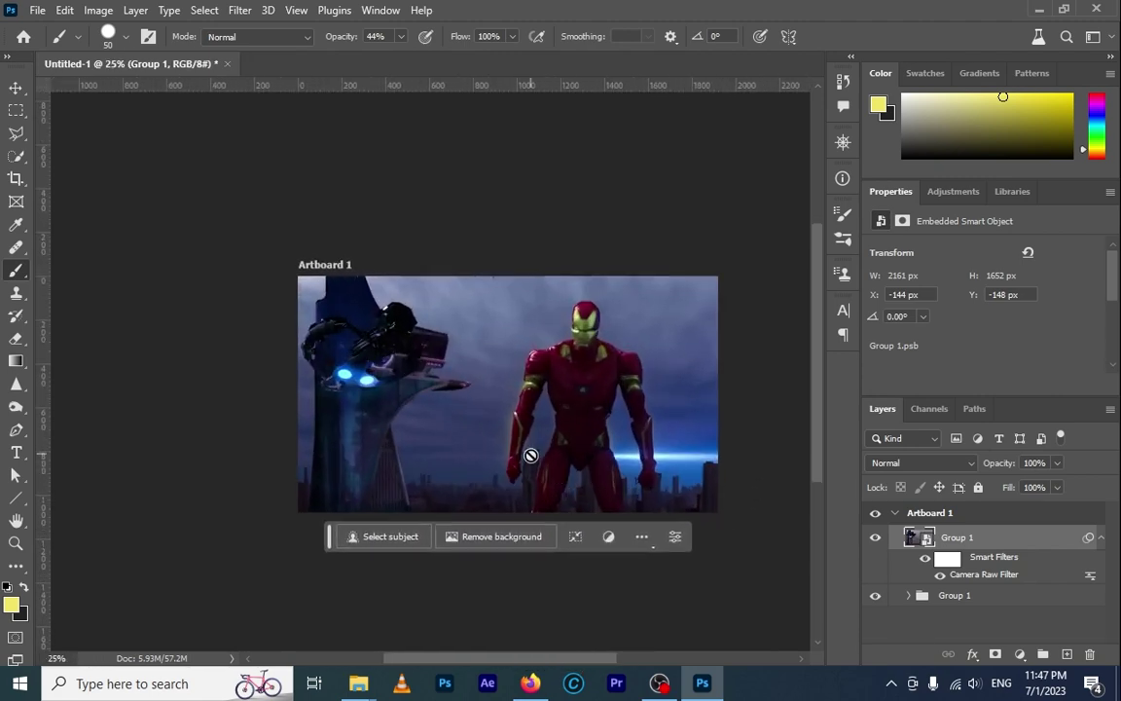
pyautogui.click(875, 538)
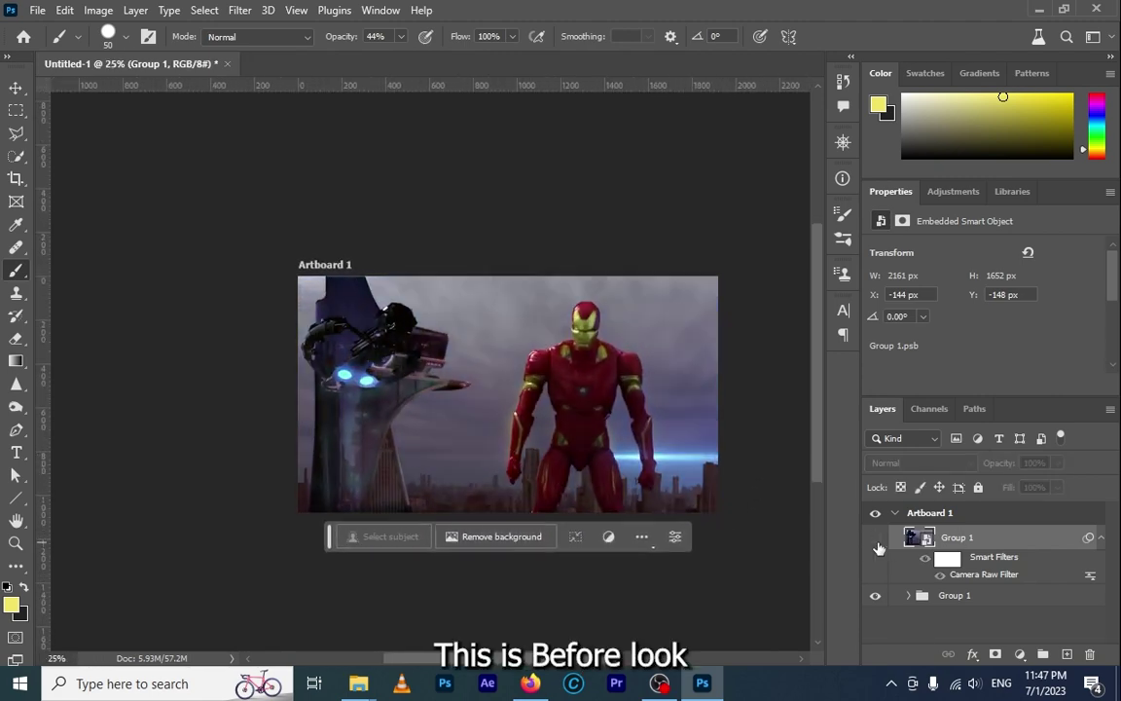